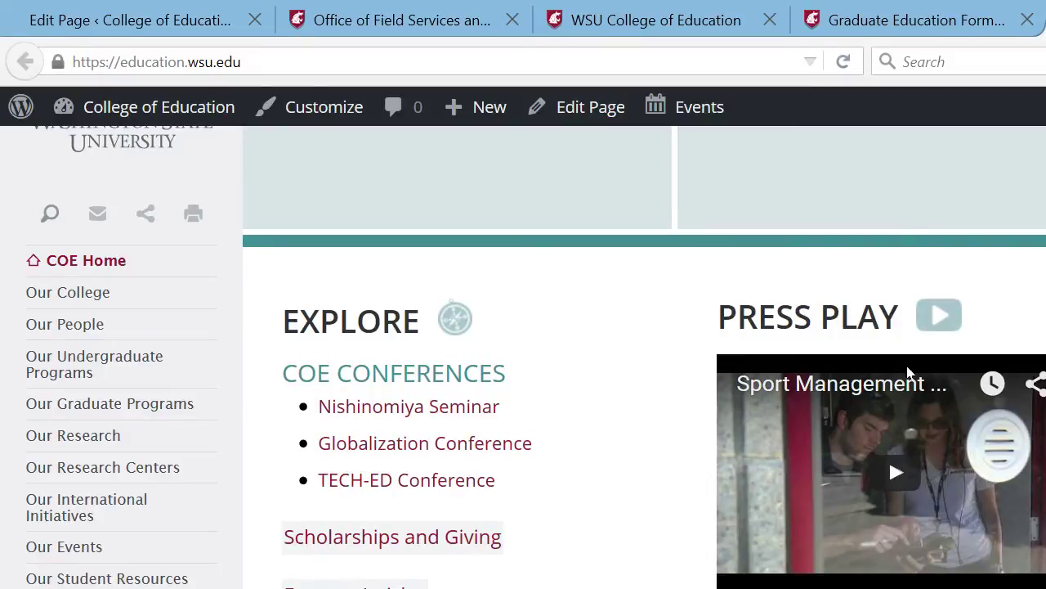
- Browse the College of Education home page and go to the admin toolbar's Events link
scroll(916, 360, "down", 2)
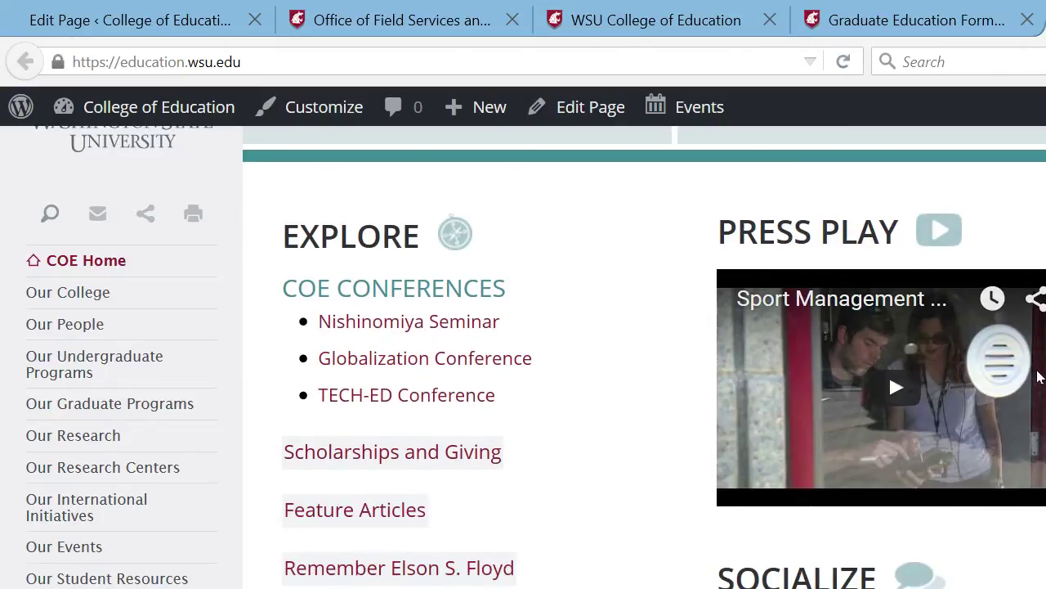
scroll(1039, 381, "down", 1)
scroll(1040, 381, "down", 3)
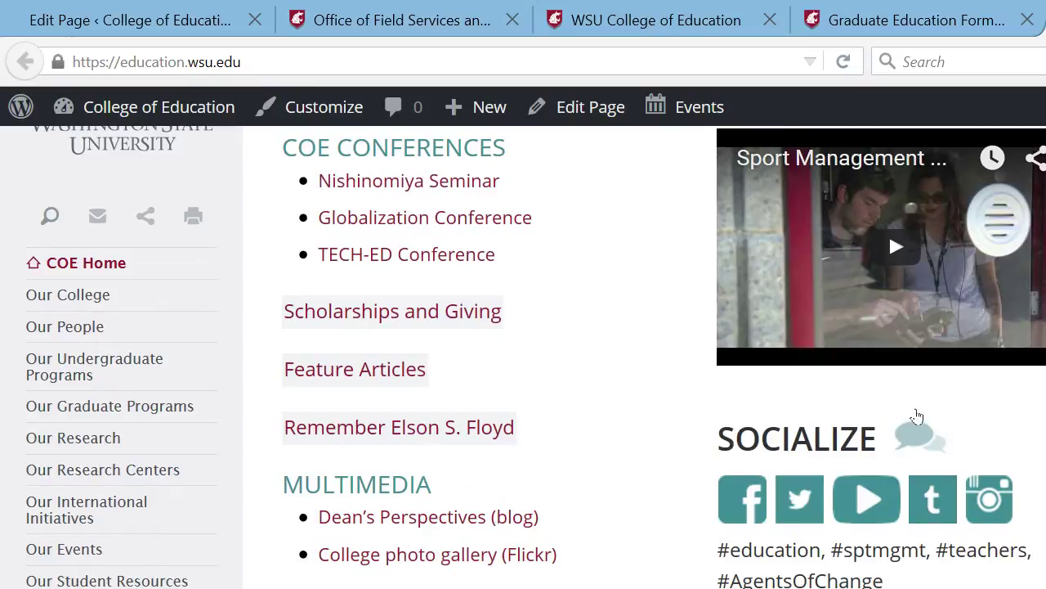
scroll(1043, 407, "up", 10)
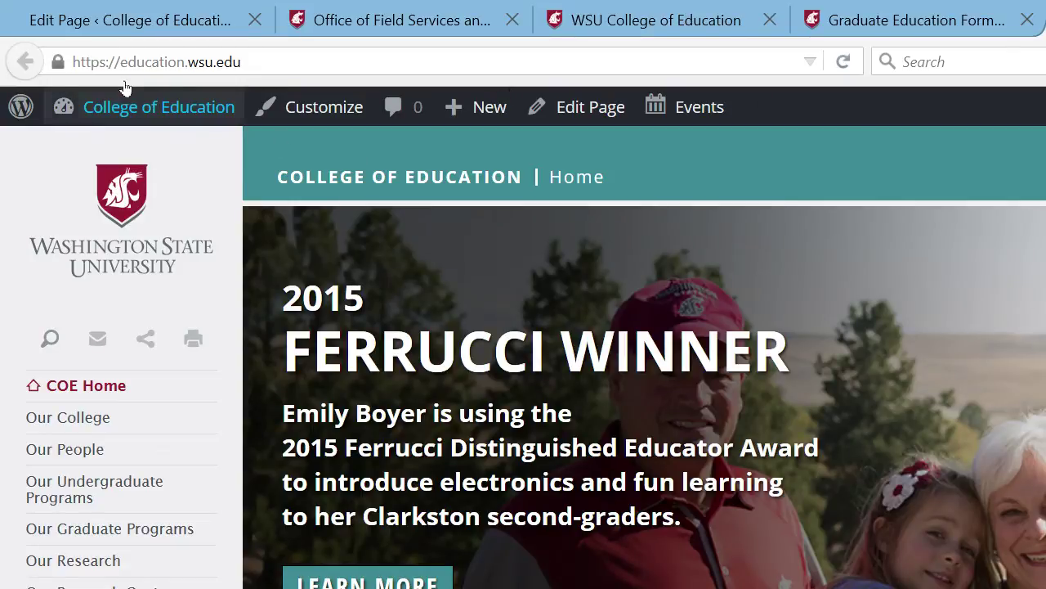
mouse_move(122, 89)
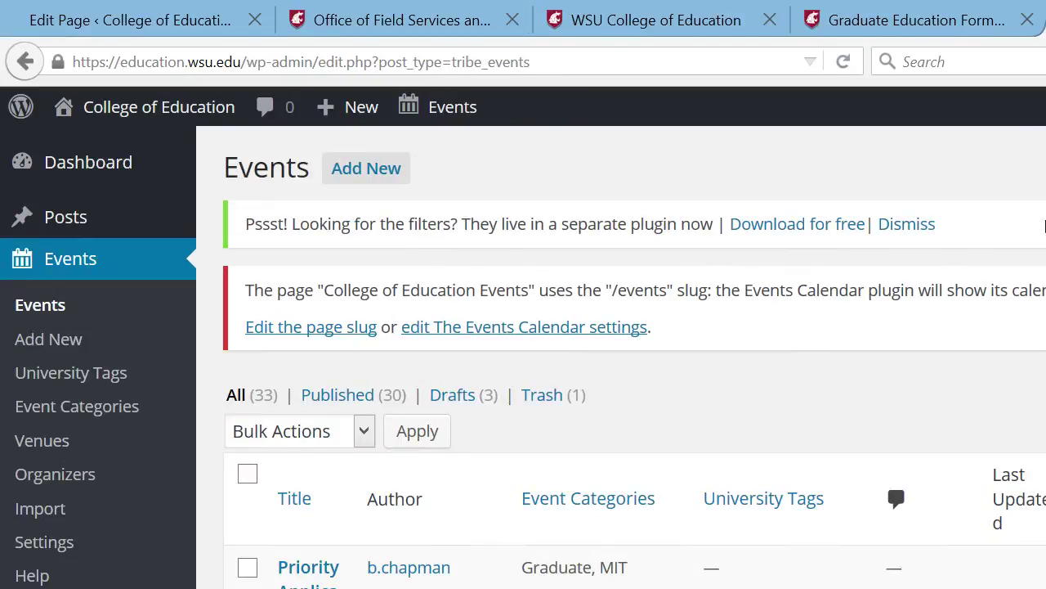
- Scroll through the dashboard list of 33 events and back to the top
scroll(572, 327, "down", 3)
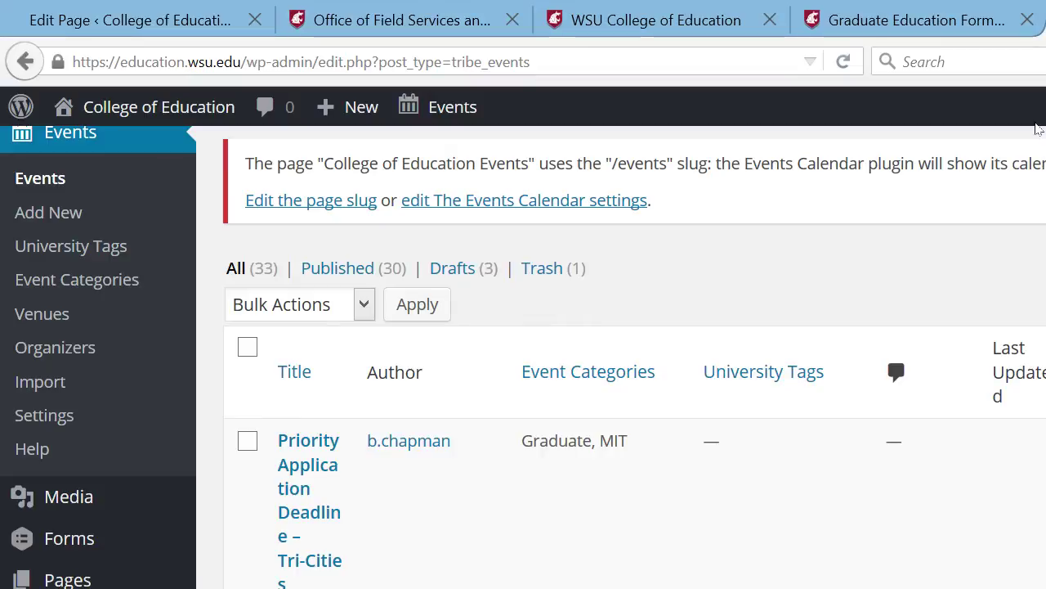
scroll(1040, 148, "down", 10)
scroll(1041, 163, "down", 9)
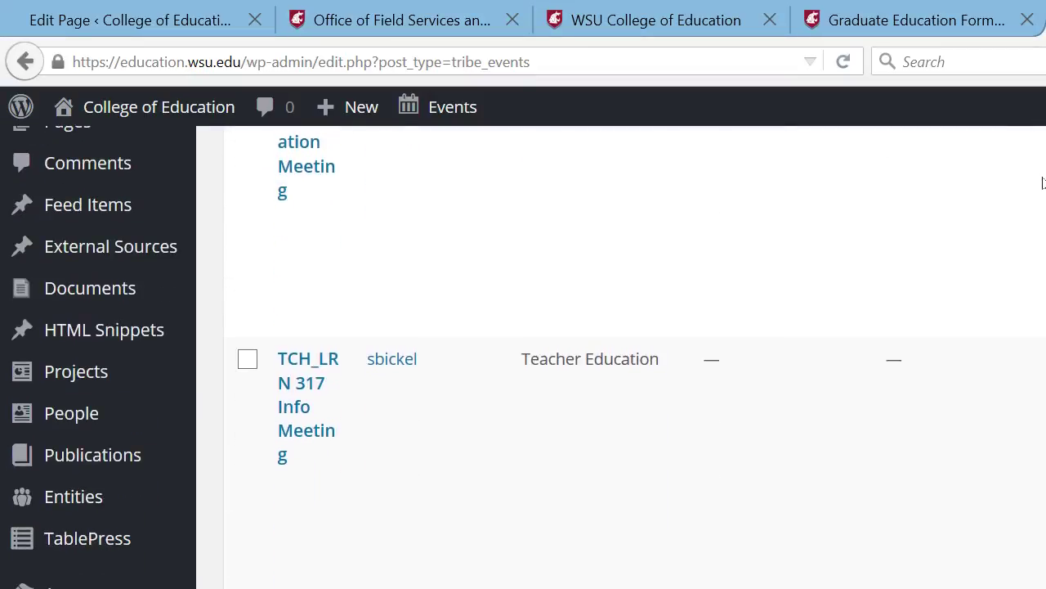
scroll(1043, 196, "down", 4)
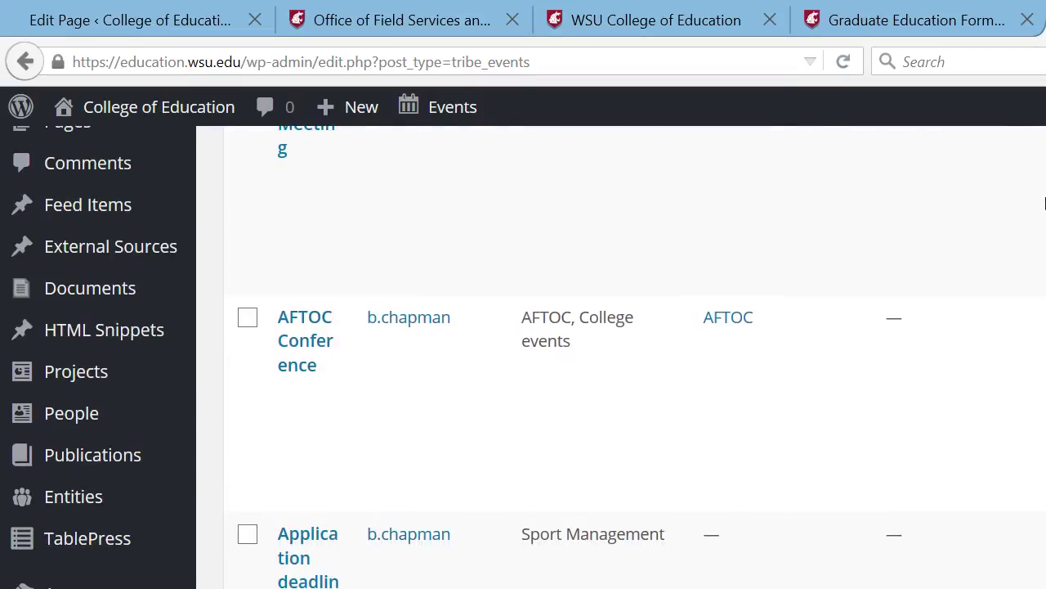
scroll(1045, 194, "down", 10)
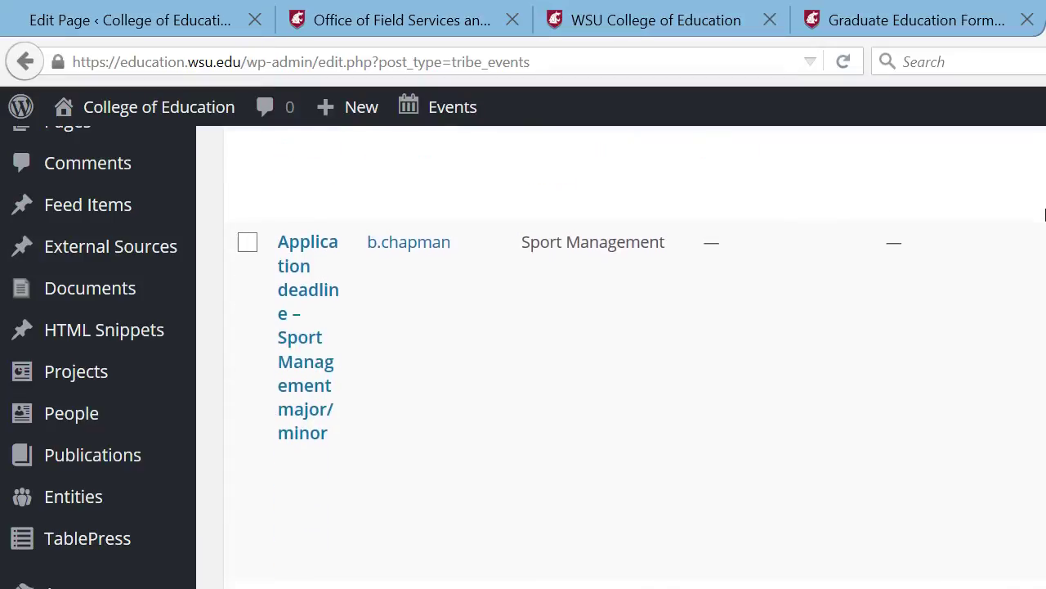
scroll(1045, 225, "up", 1)
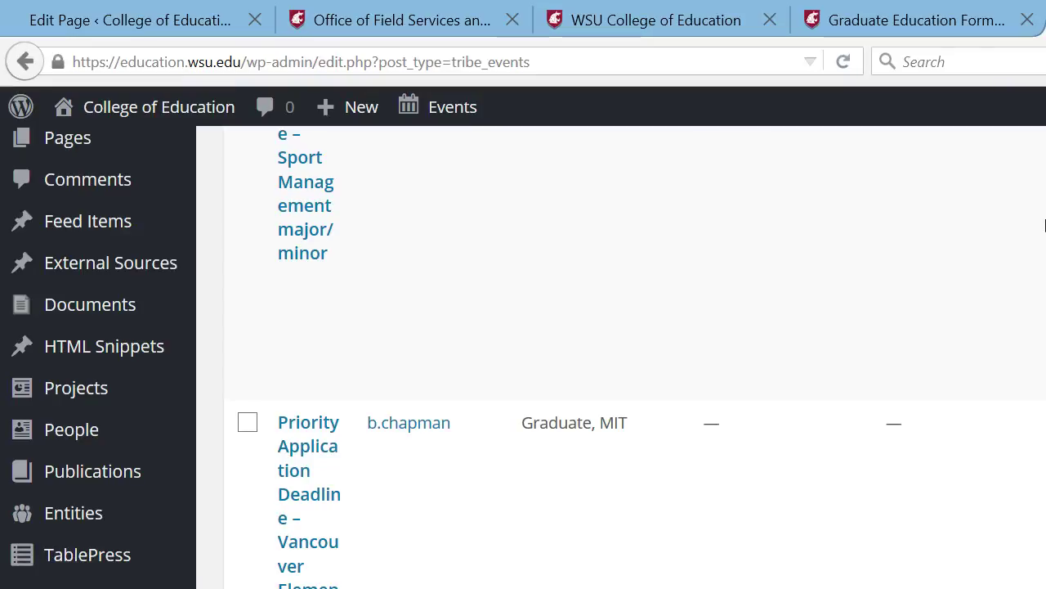
scroll(1045, 225, "up", 10)
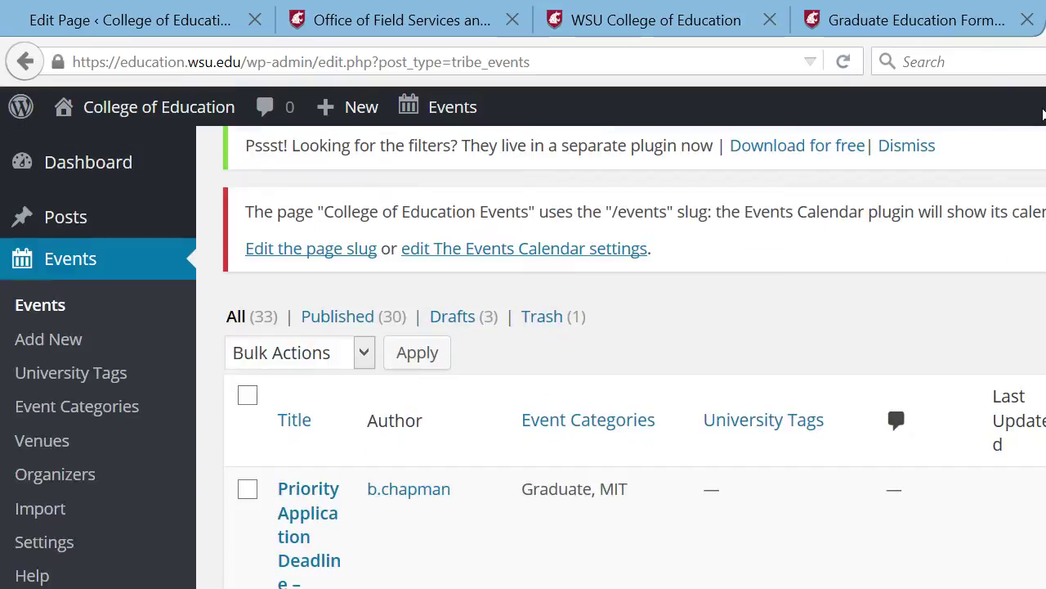
scroll(1043, 115, "up", 1)
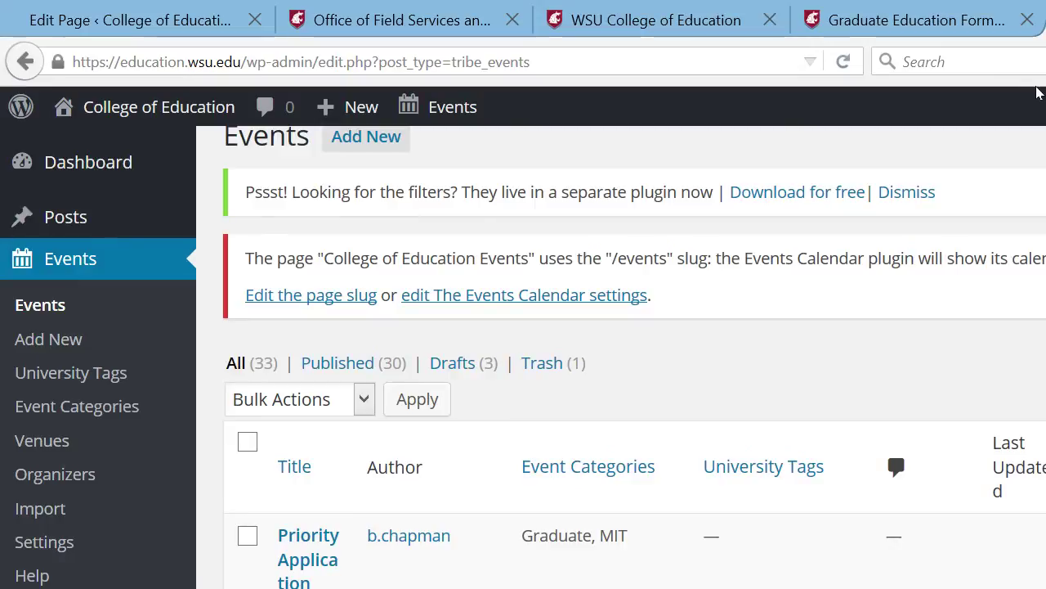
scroll(1040, 94, "up", 1)
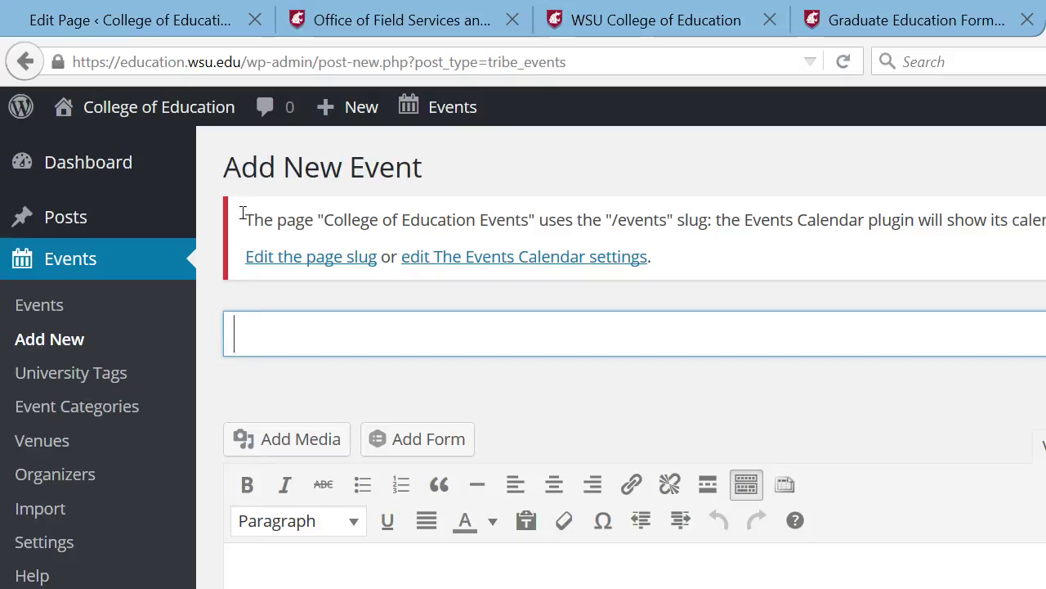
left_click(887, 27)
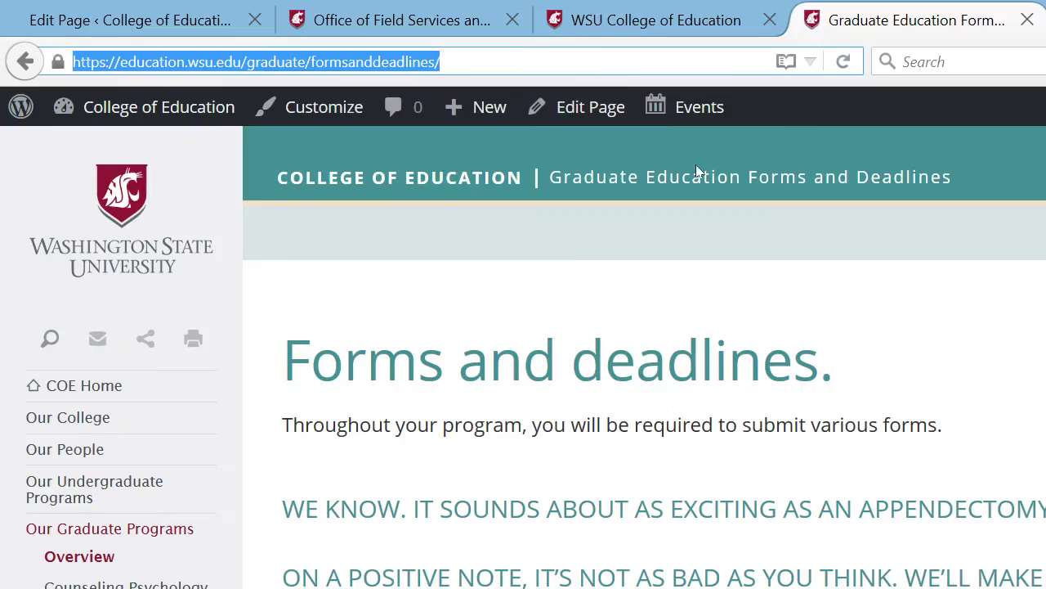
key("ctrl+shift+Tab")
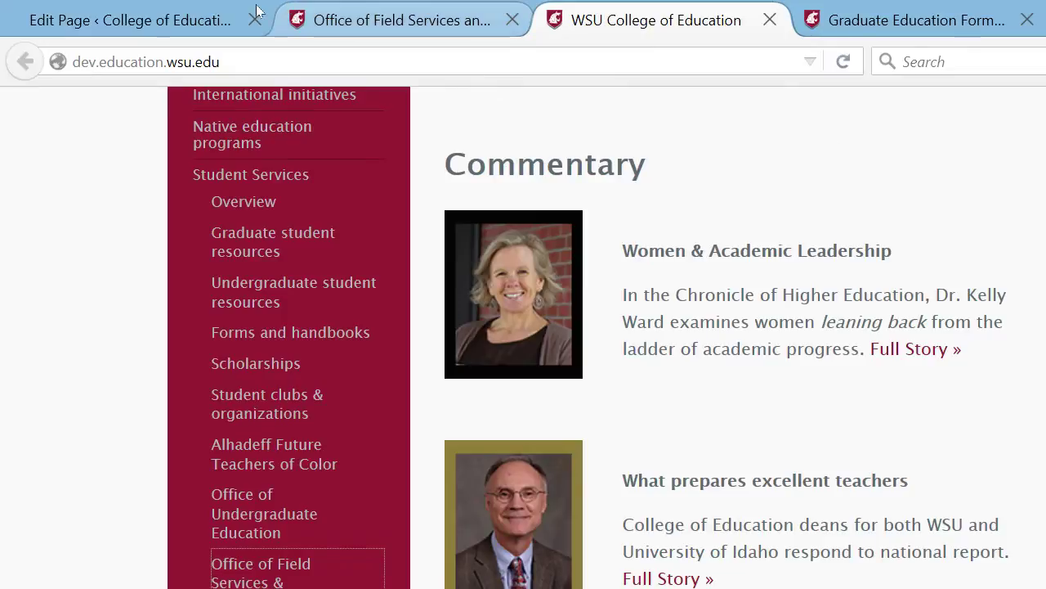
key("ctrl+shift+Tab")
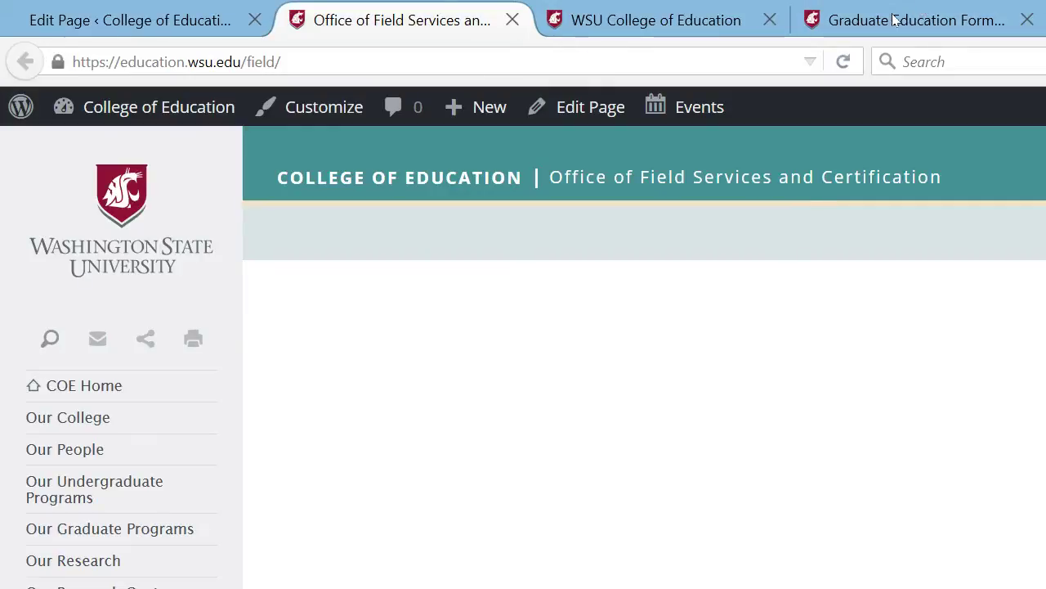
key("ctrl+t")
type("edu")
key("Return")
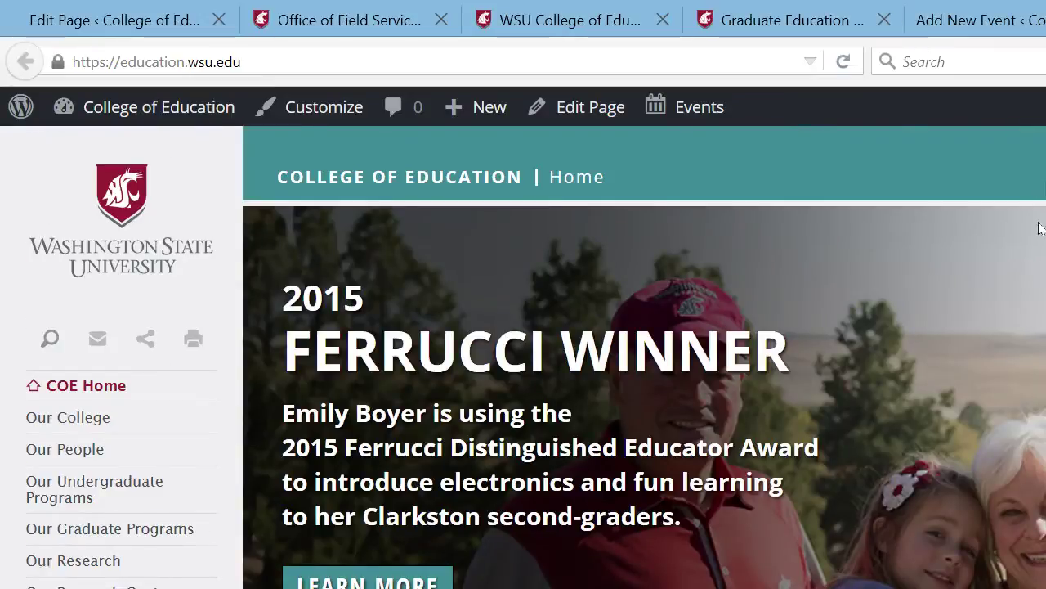
scroll(1024, 408, "down", 2)
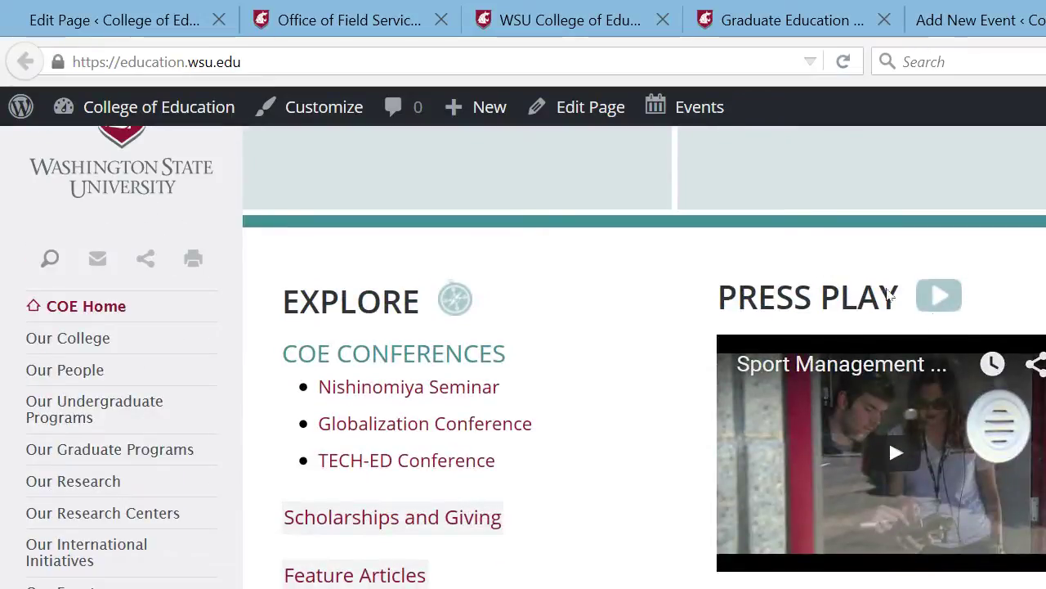
key("ctrl+shift+Tab")
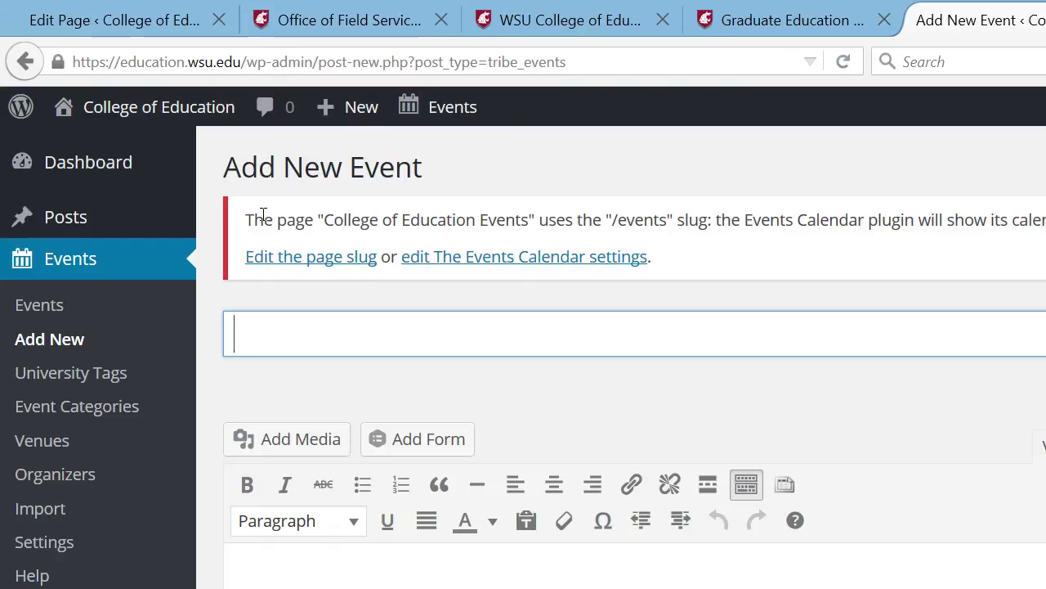
- Title the event 'WSU football vs. Arizona' and describe the Cougs seeking a third straight win
type("WSU ")
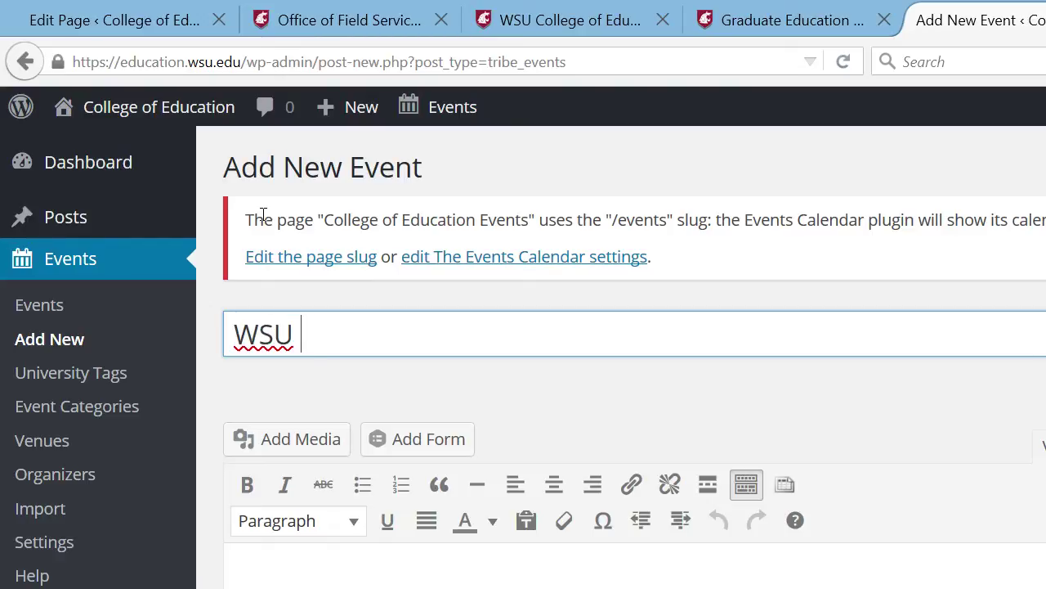
type("football vs")
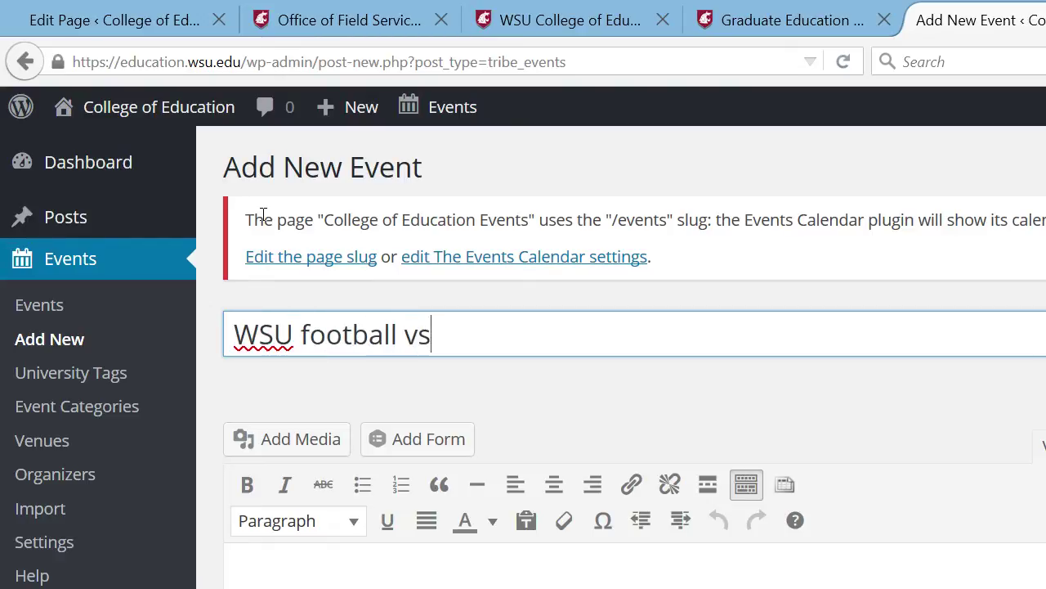
type(". Arizona")
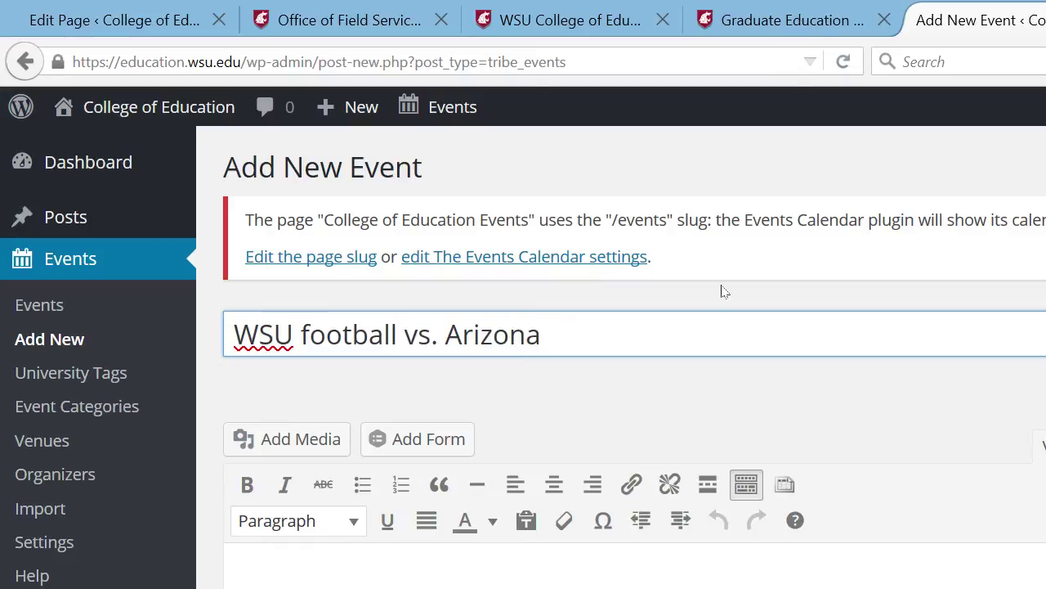
scroll(1045, 131, "down", 2)
key("Tab")
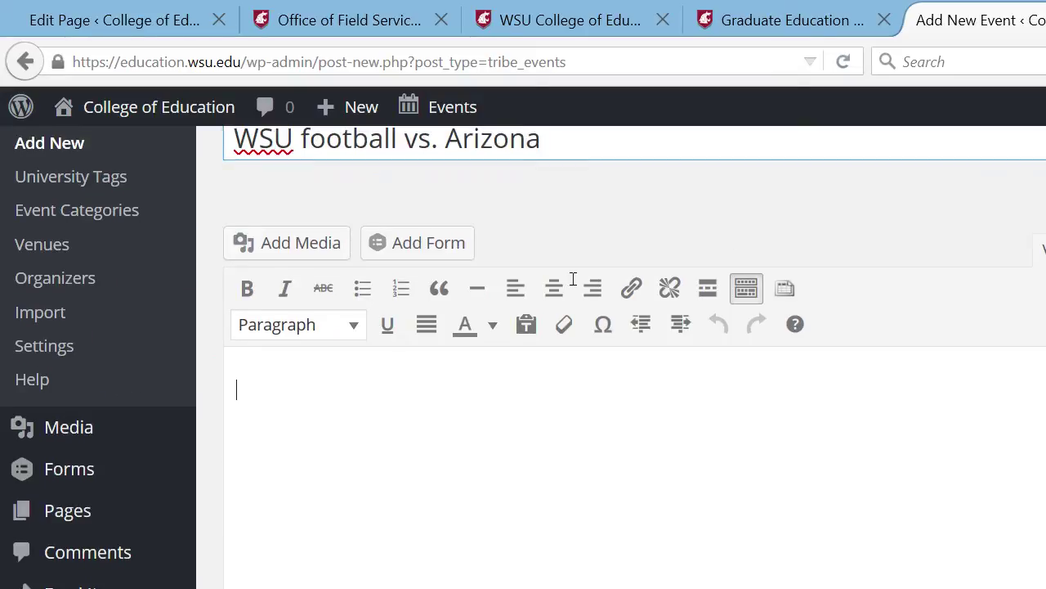
type("The Cougts")
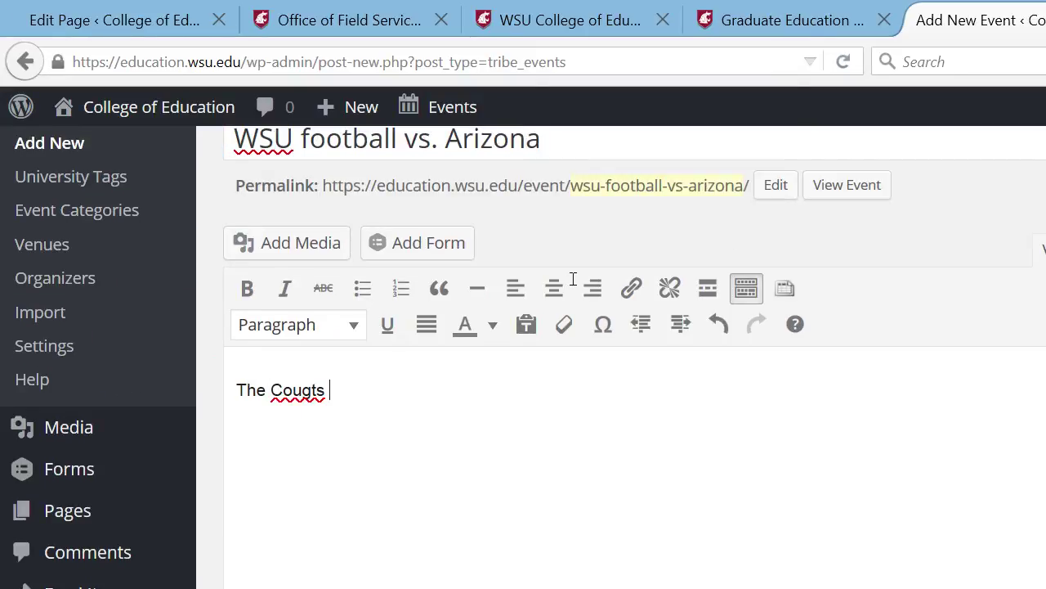
key("BackSpace")
key("BackSpace")
type("s take on the ")
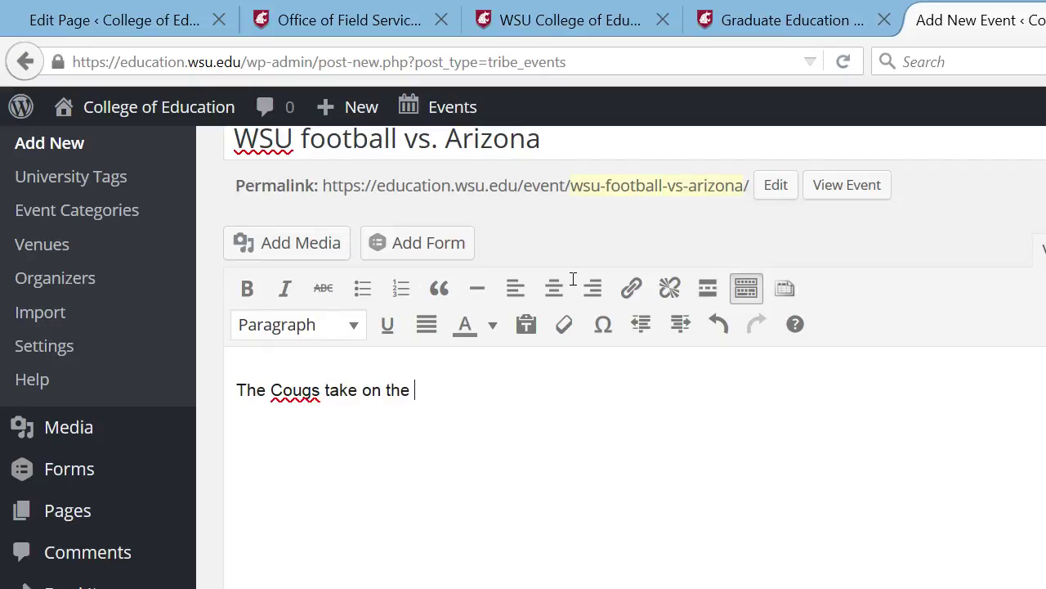
type("Wildcats ")
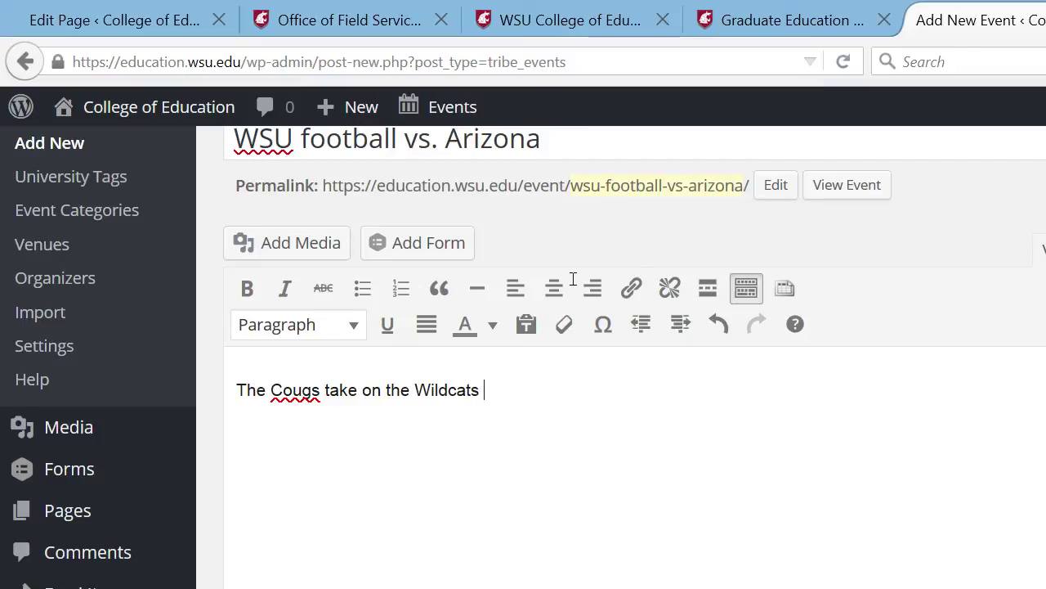
type("in the dee")
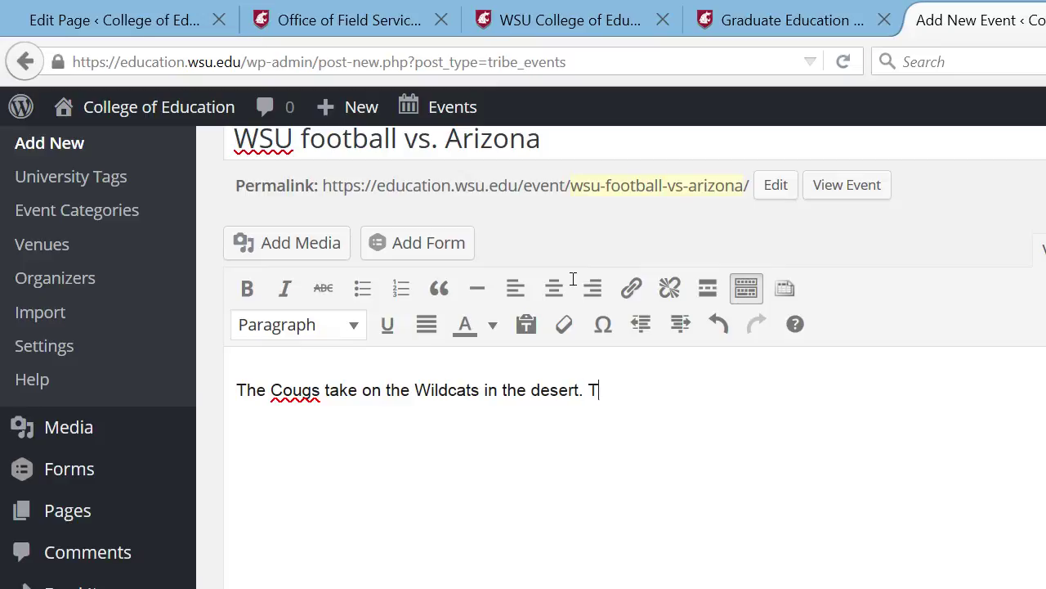
type("he Cougs are ")
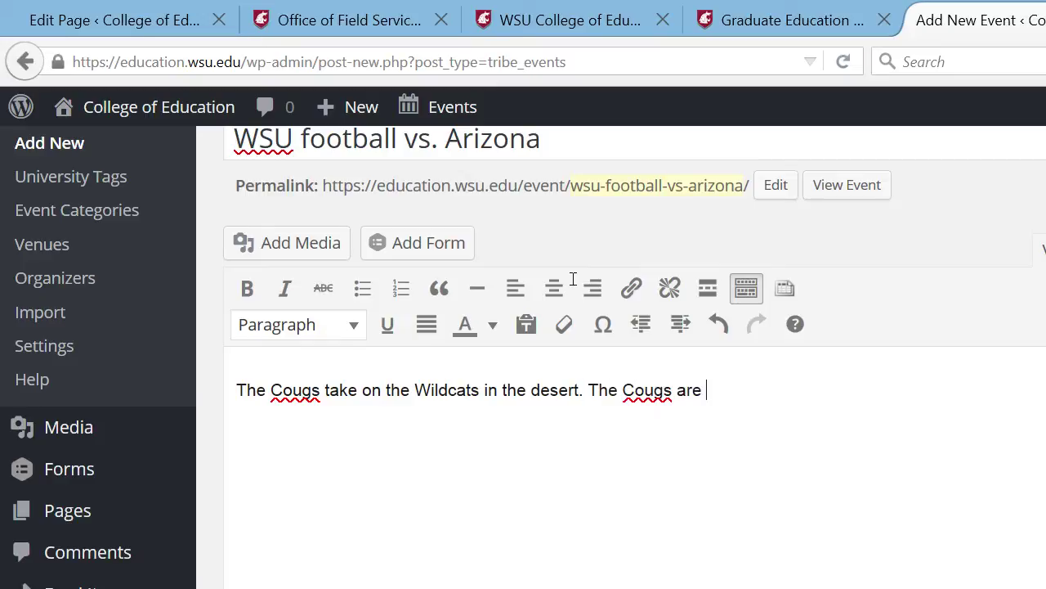
type("looking to win")
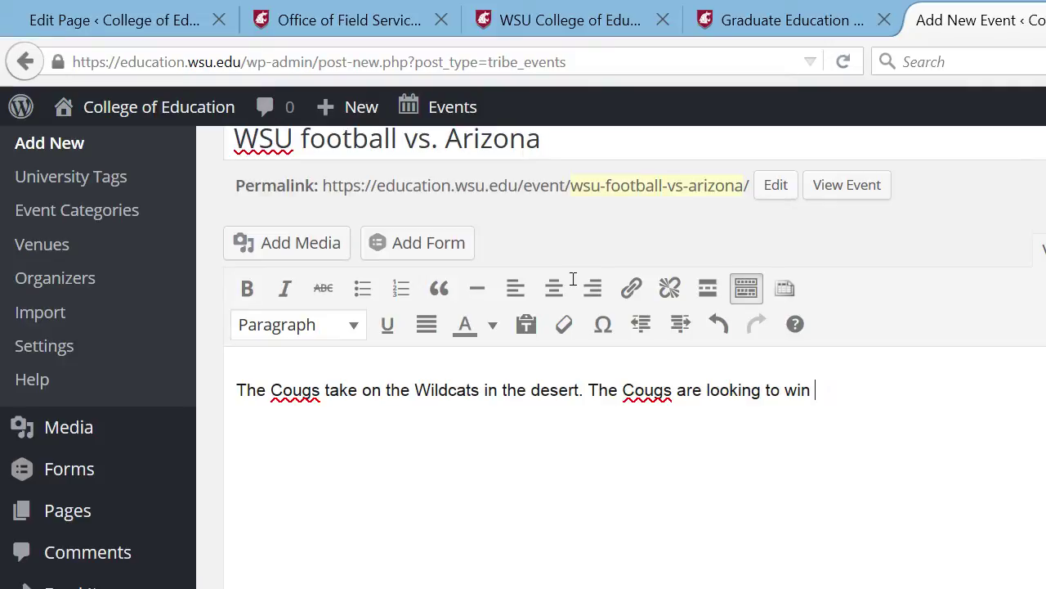
type(" their third in a ")
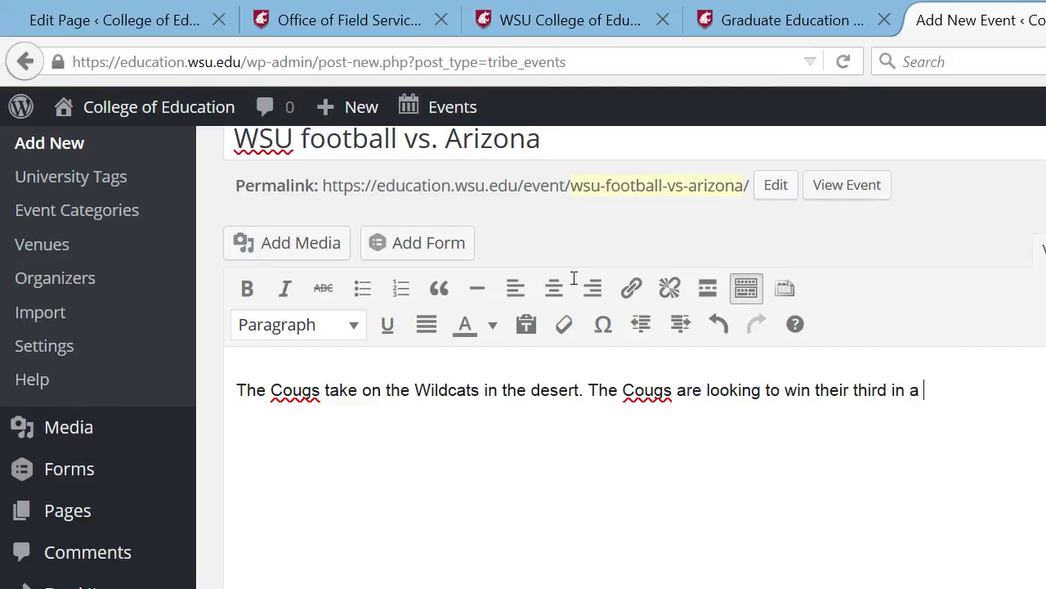
type("row.")
- Set the start time to 01:00 pm, keeping the start date 2015-10-24
scroll(1043, 162, "down", 5)
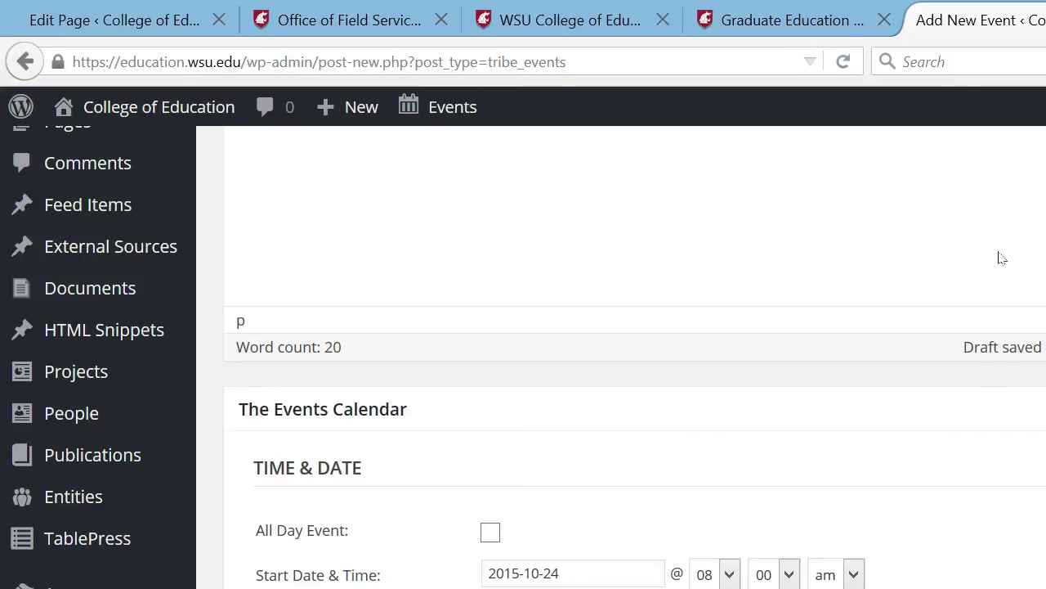
scroll(1045, 215, "down", 3)
scroll(1043, 236, "up", 1)
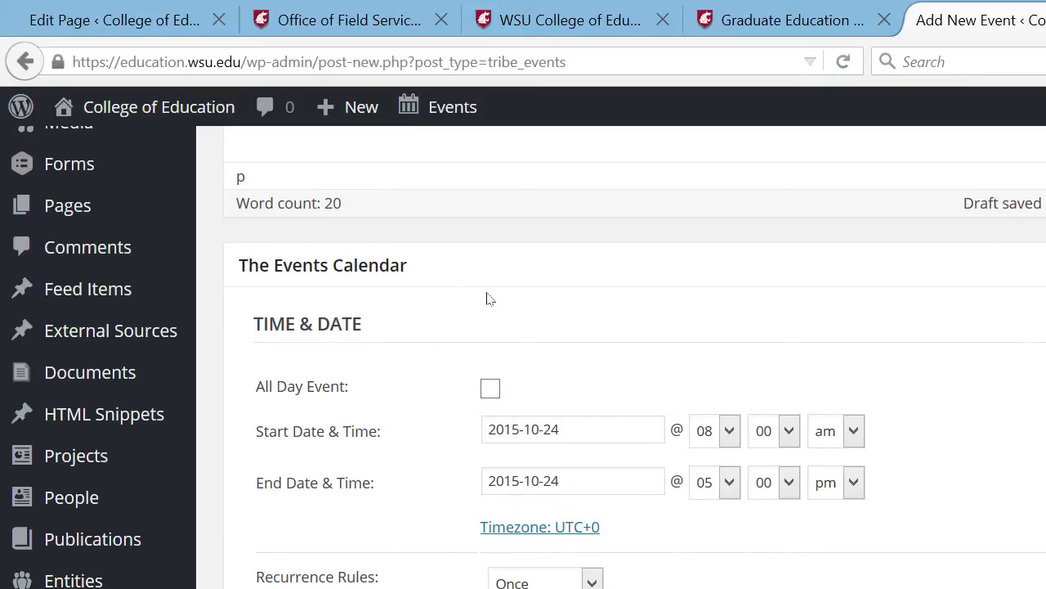
left_click(729, 437)
left_click(708, 480)
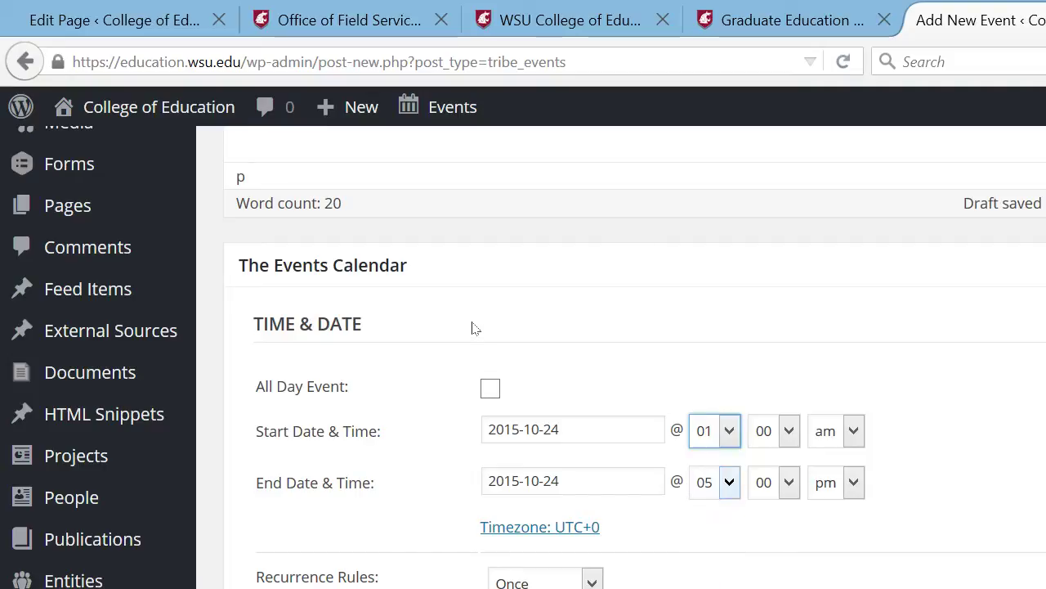
left_click(853, 431)
left_click(836, 479)
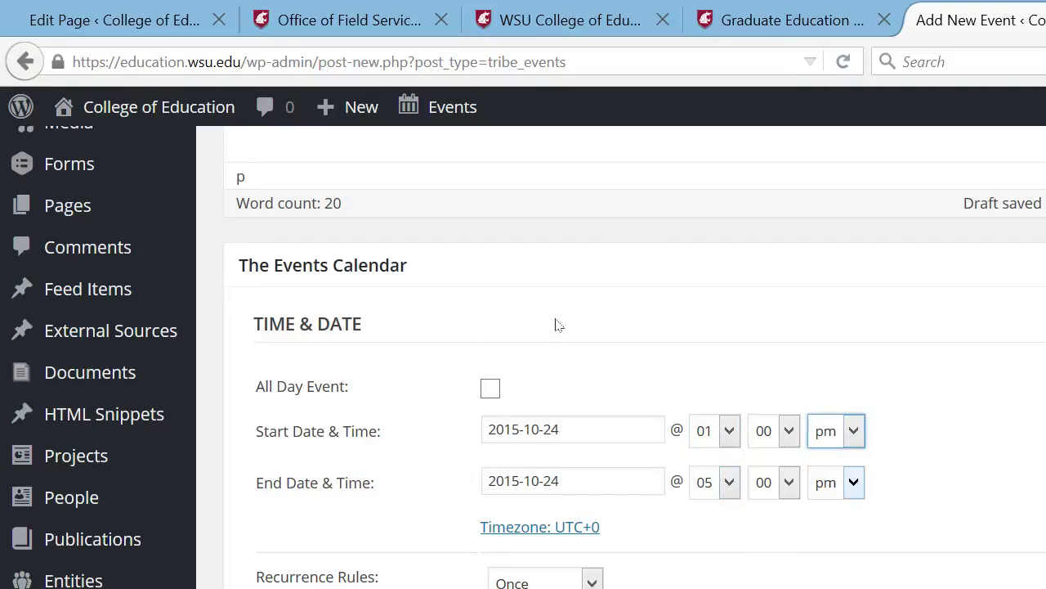
left_click(570, 422)
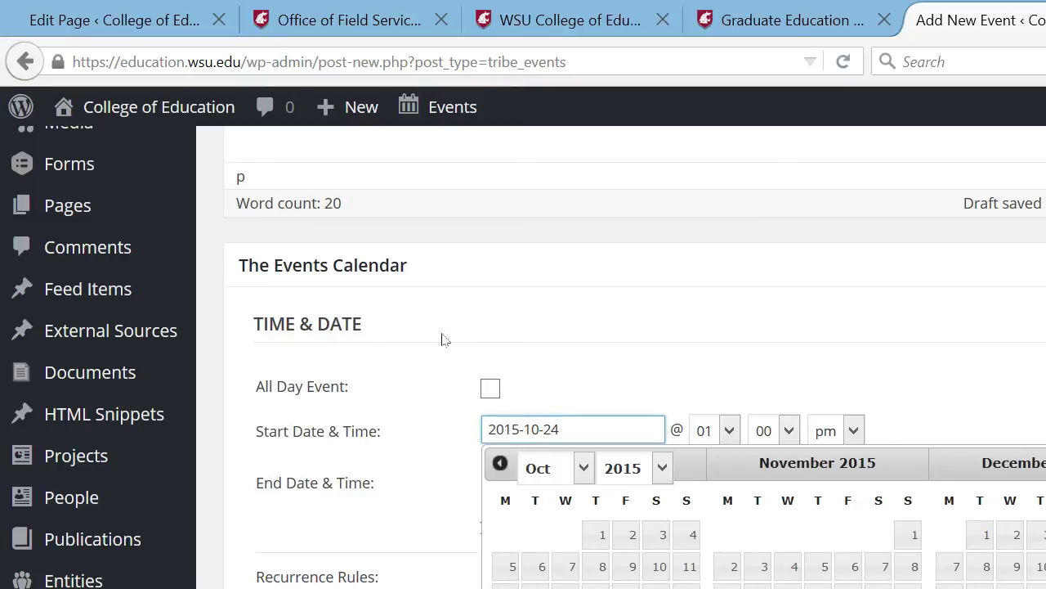
left_click(439, 419)
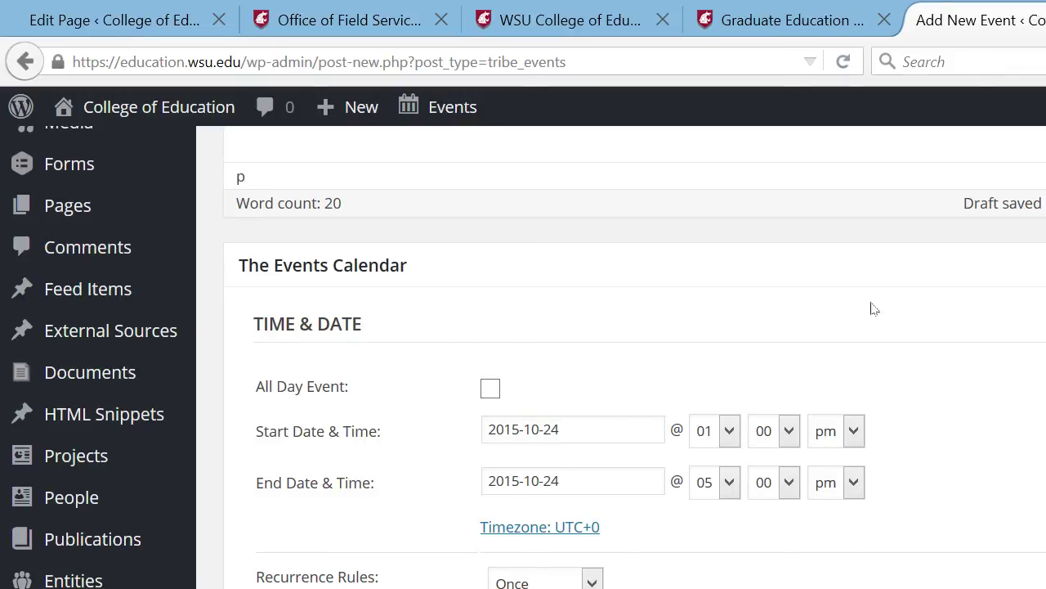
- Choose Cleveland 247 from the saved venues as the event location
scroll(932, 302, "down", 6)
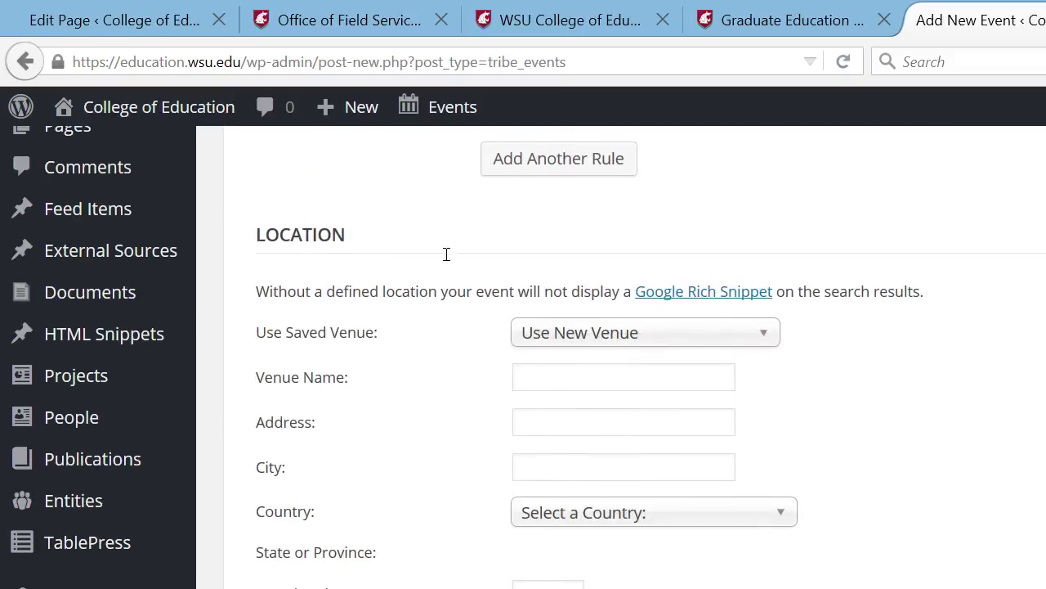
left_click(764, 334)
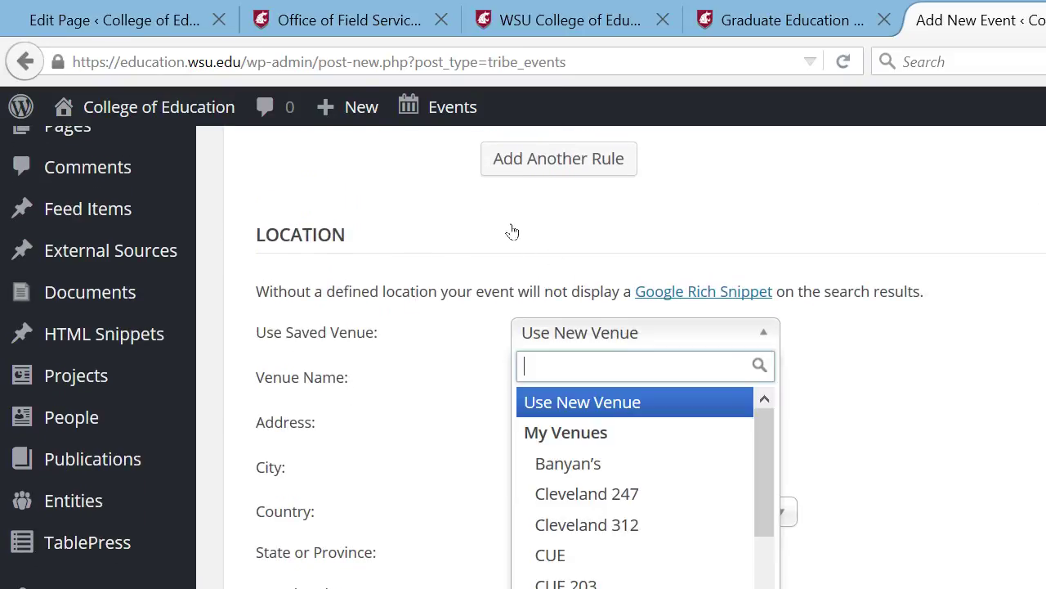
scroll(634, 491, "down", 4)
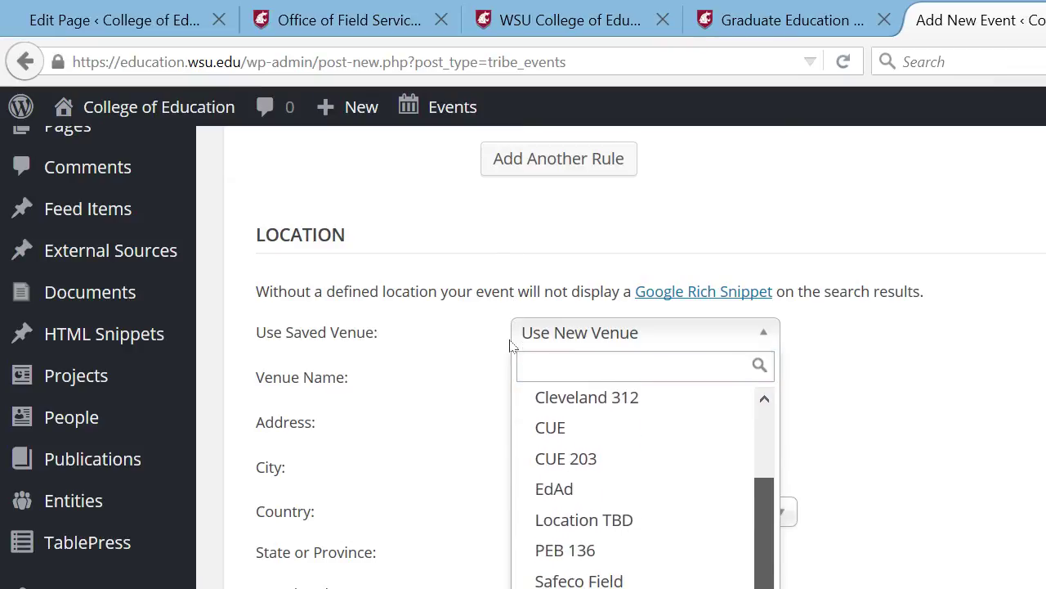
scroll(634, 491, "up", 4)
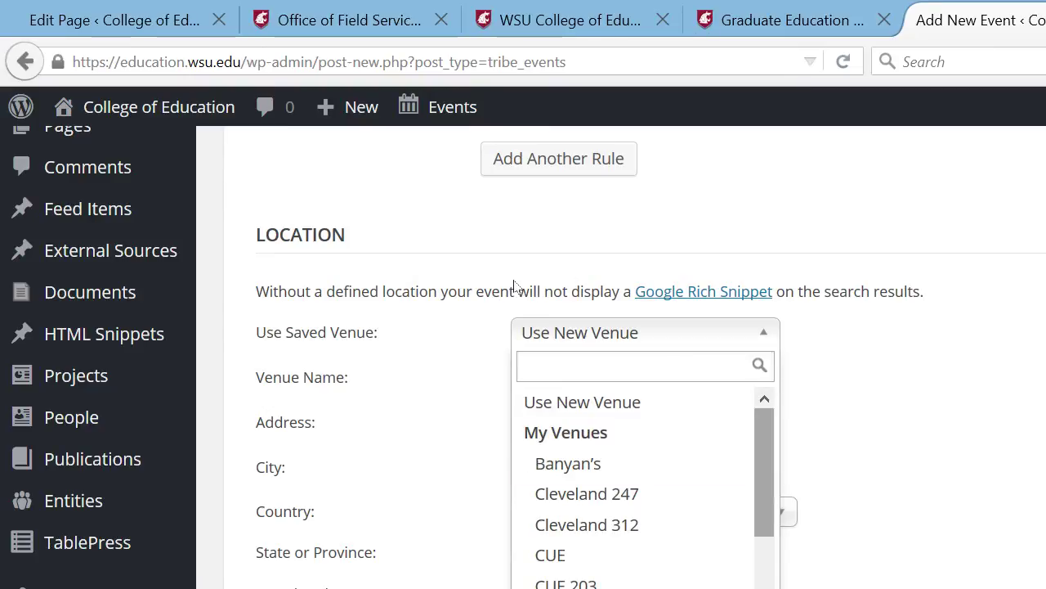
key("Down")
key("Down")
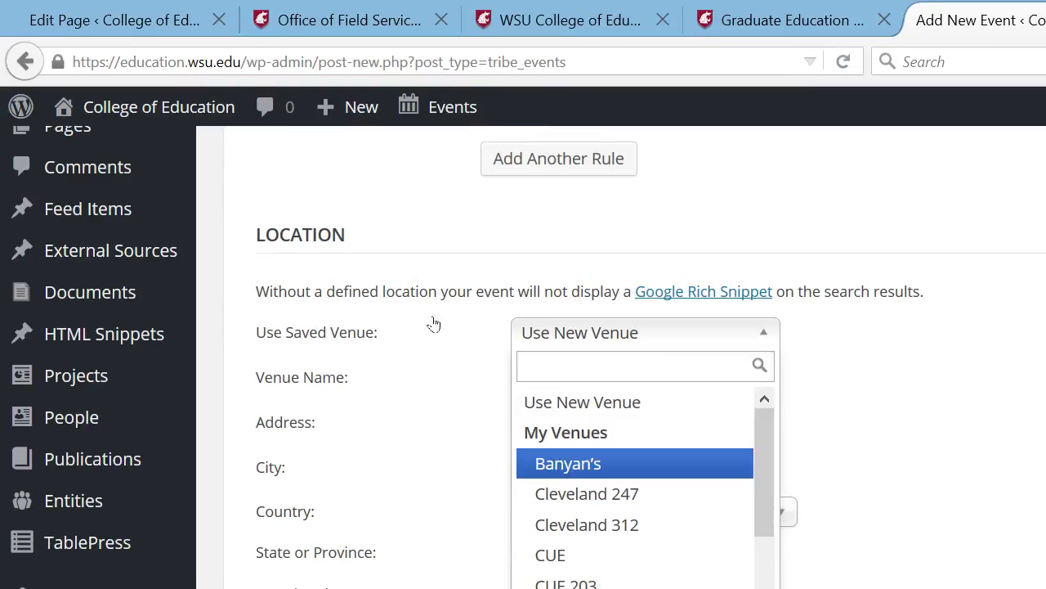
key("Return")
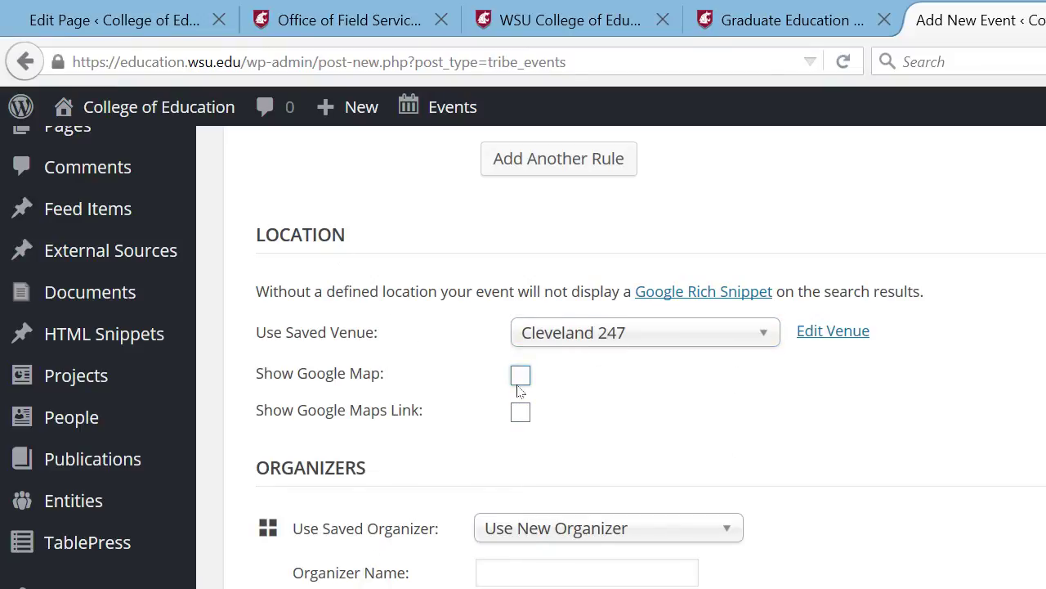
- Keep Use New Organizer and enter the organizer's full name and phone number
left_click(721, 532)
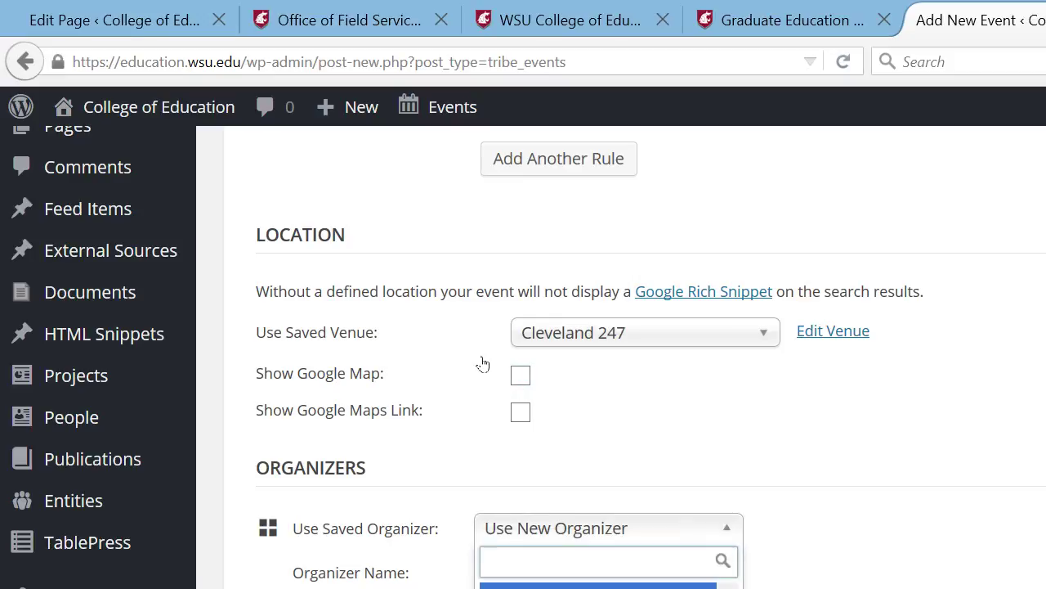
left_click(602, 392)
key("Tab")
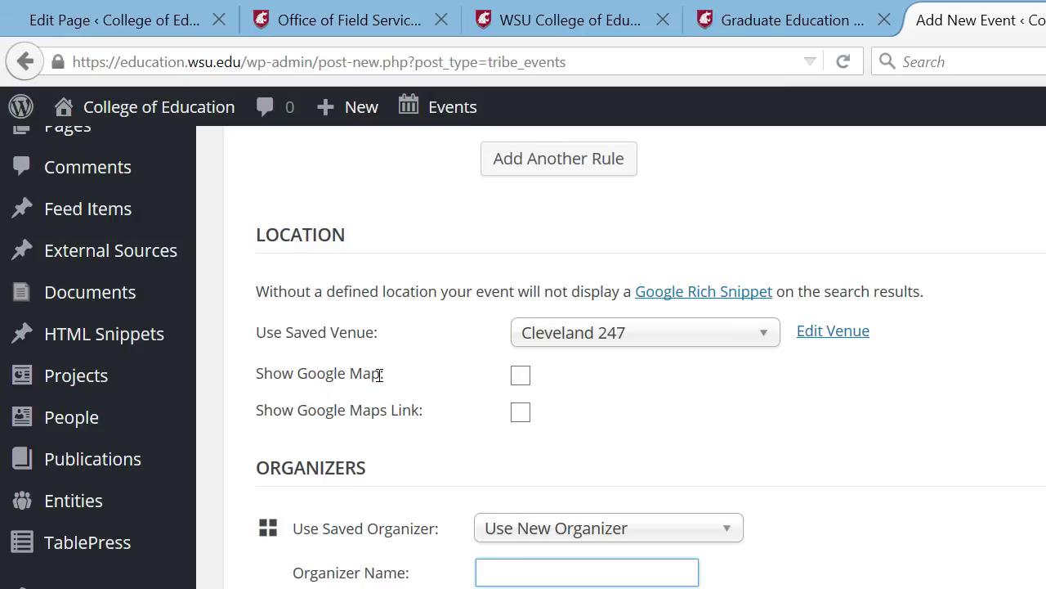
key("Tab")
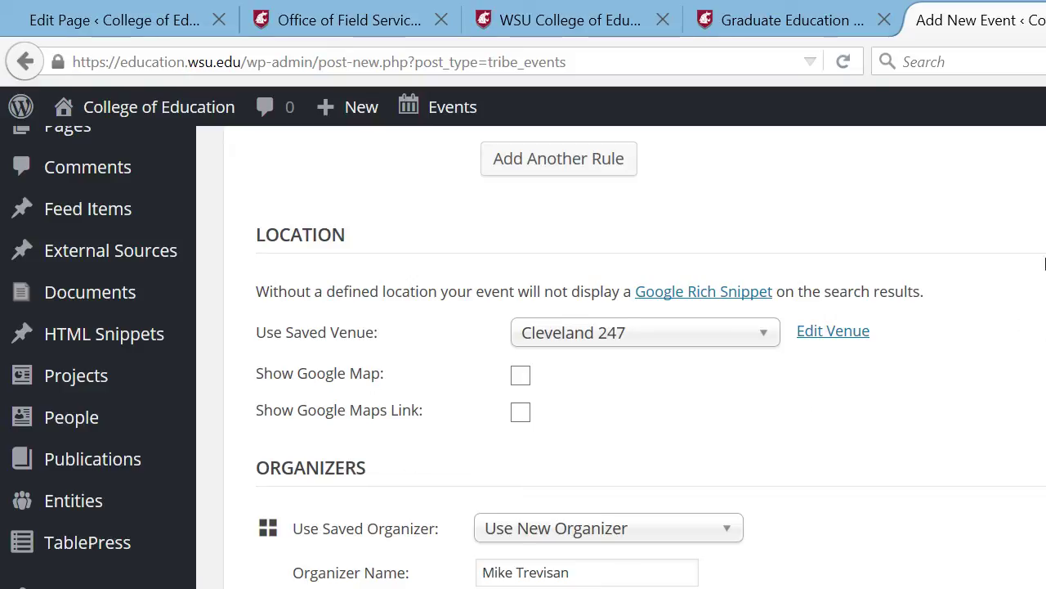
scroll(1043, 277, "up", 8)
scroll(1040, 343, "down", 10)
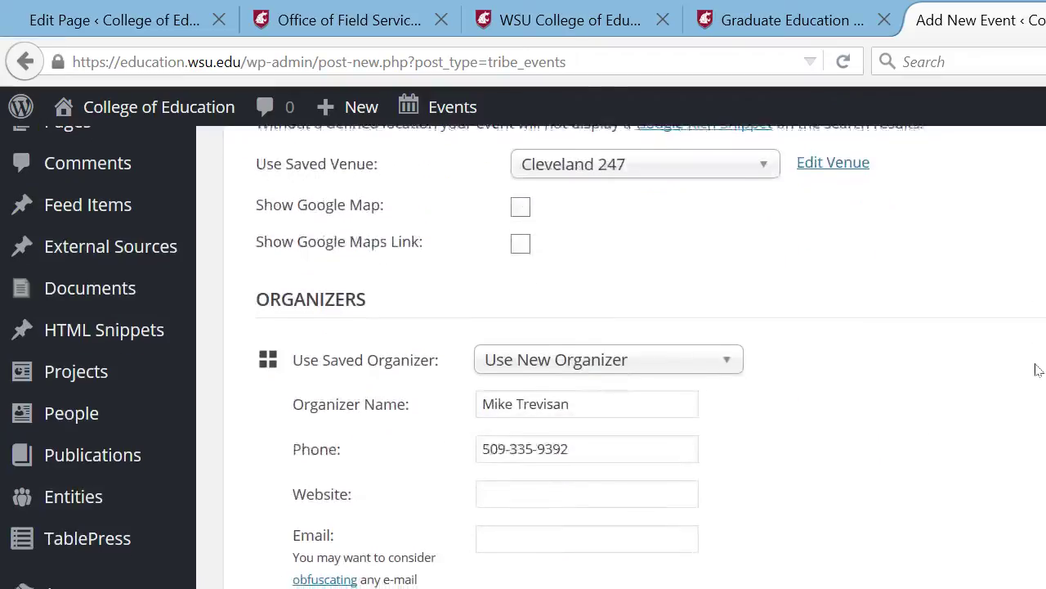
scroll(1036, 365, "down", 6)
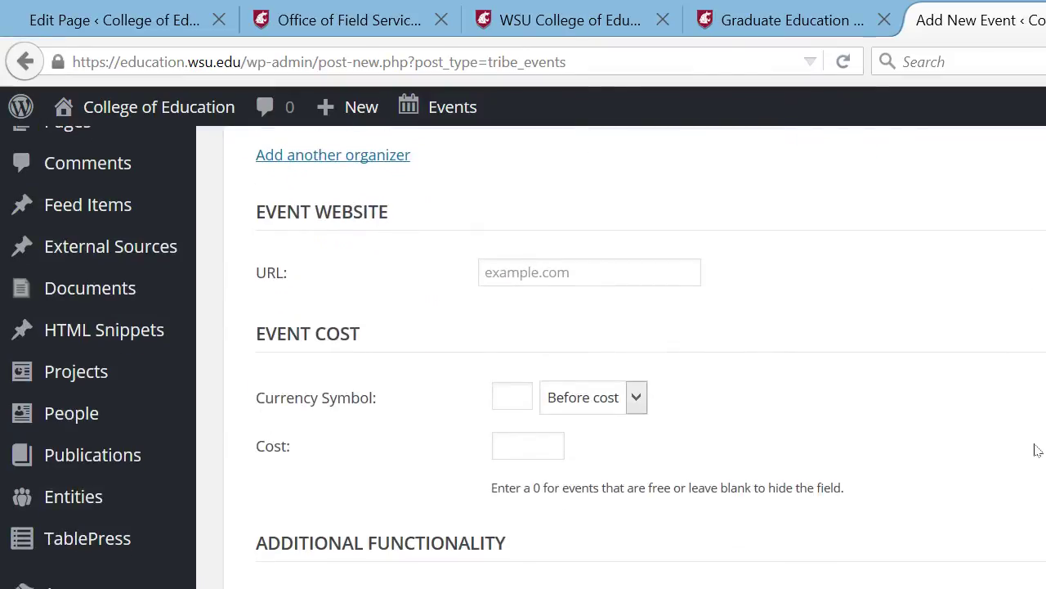
- Publish the 'WSU football vs. Arizona' event and view its live page
left_click_drag(1037, 444, 1037, 445)
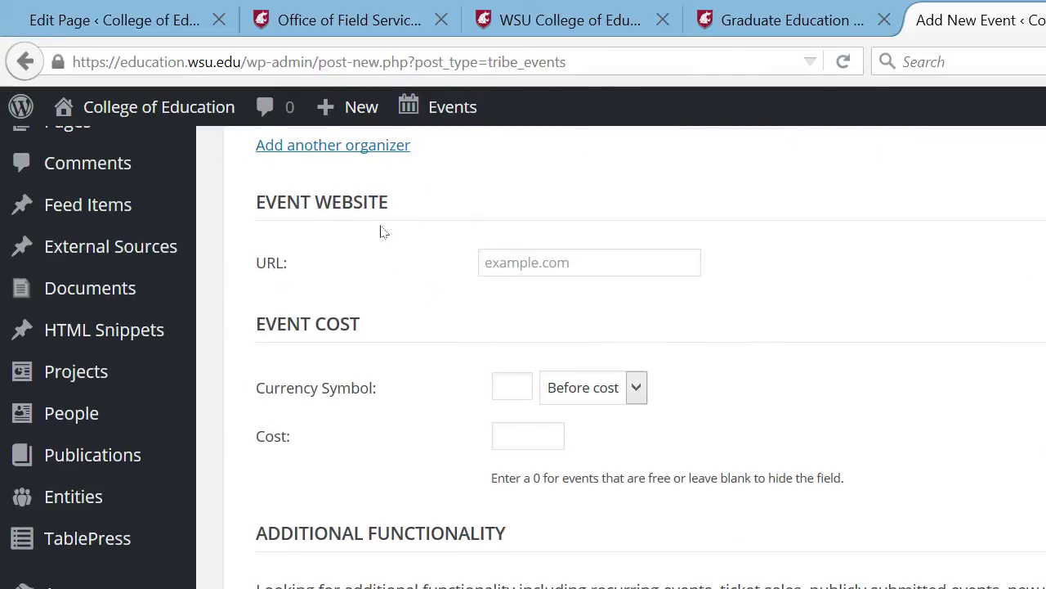
left_click_drag(1045, 400, 1041, 175)
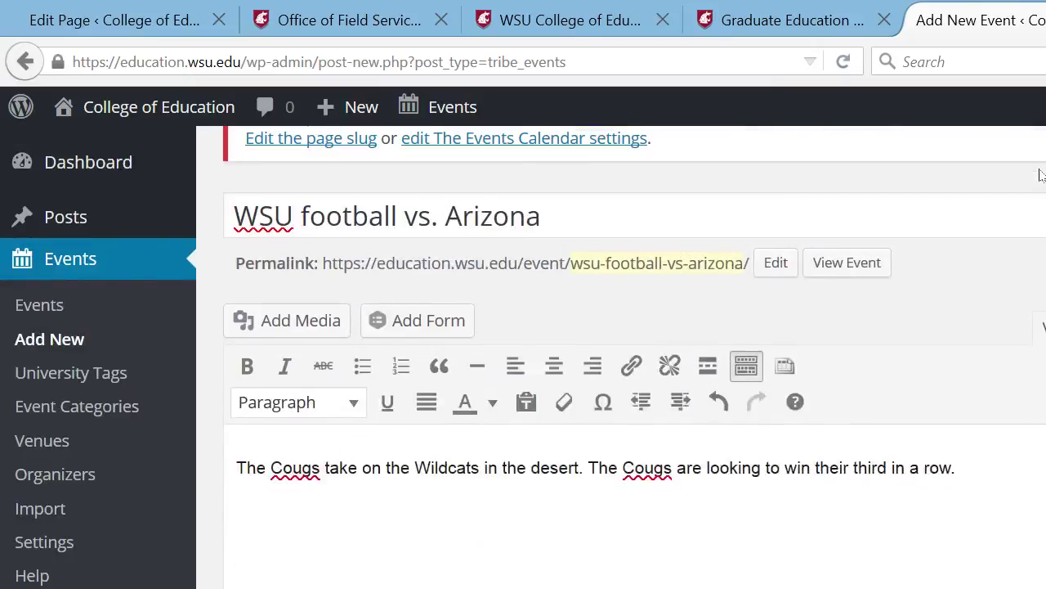
left_click(976, 308)
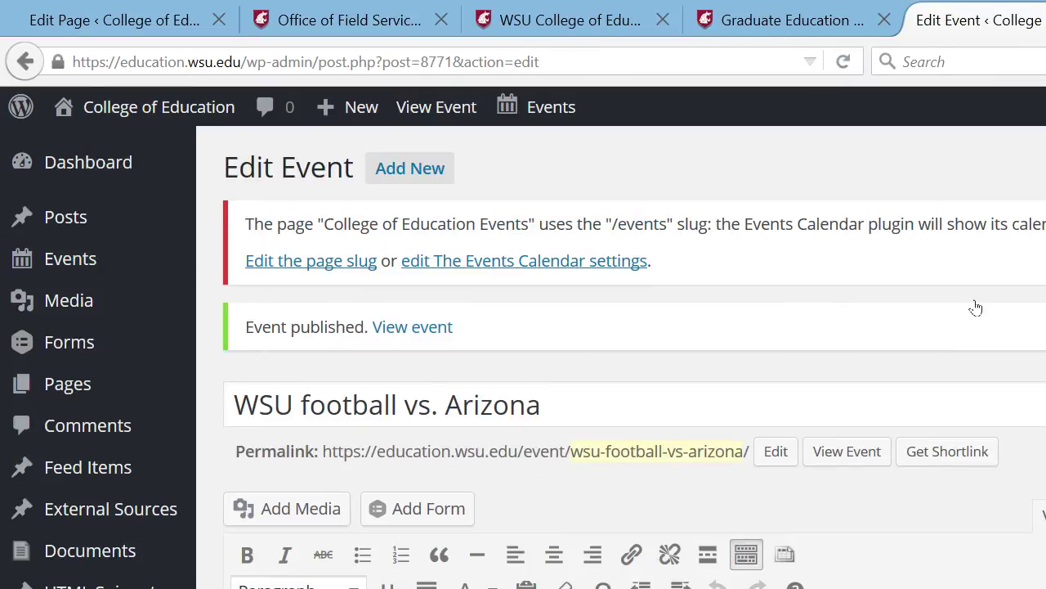
left_click(847, 451)
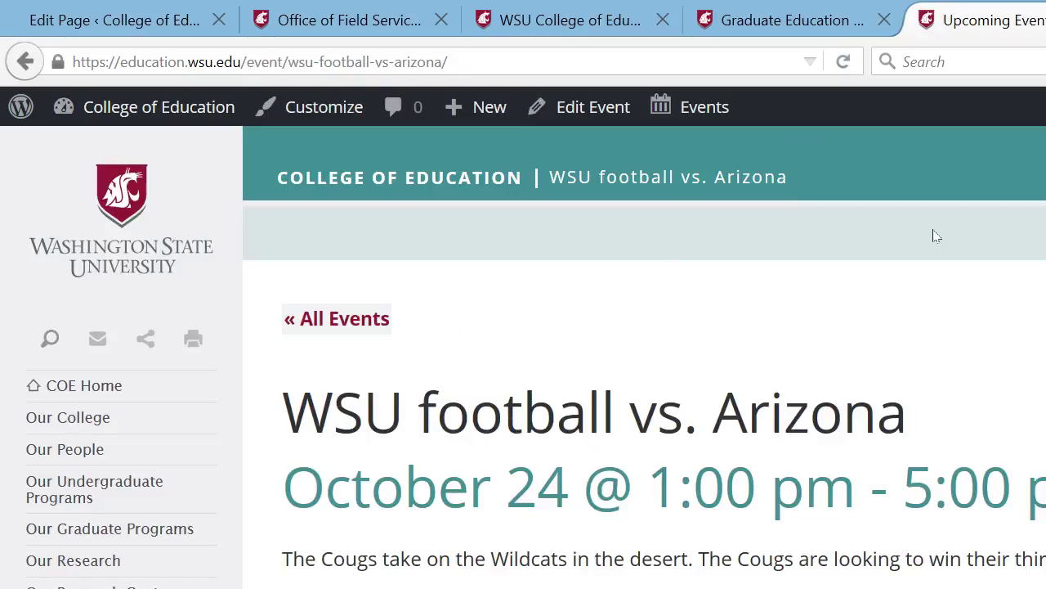
- Reload the college home page tab and follow its Our Events link
left_click_drag(1043, 234, 1032, 185)
left_click(801, 10)
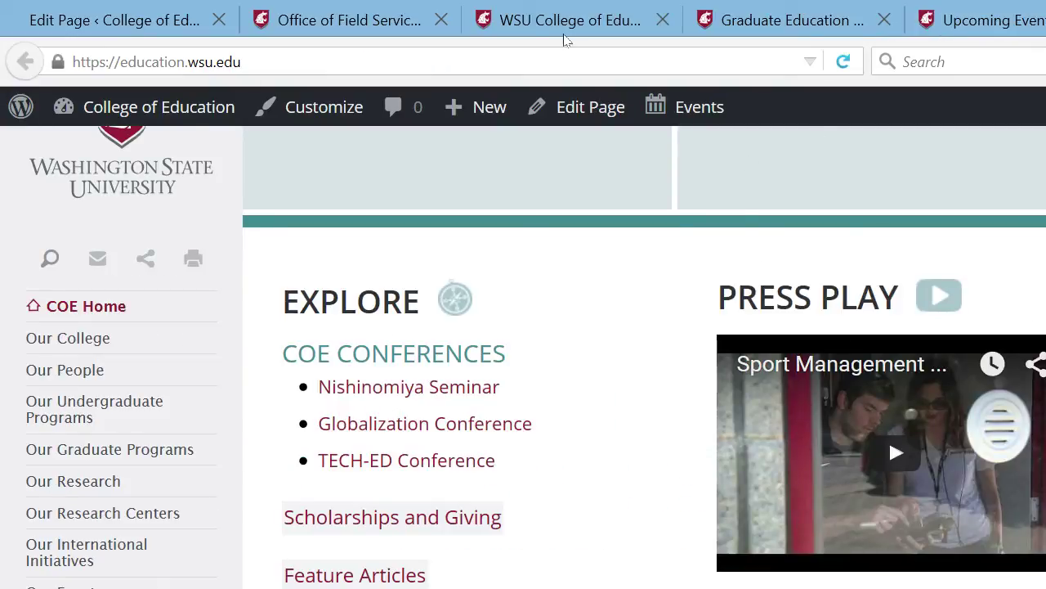
key("F5")
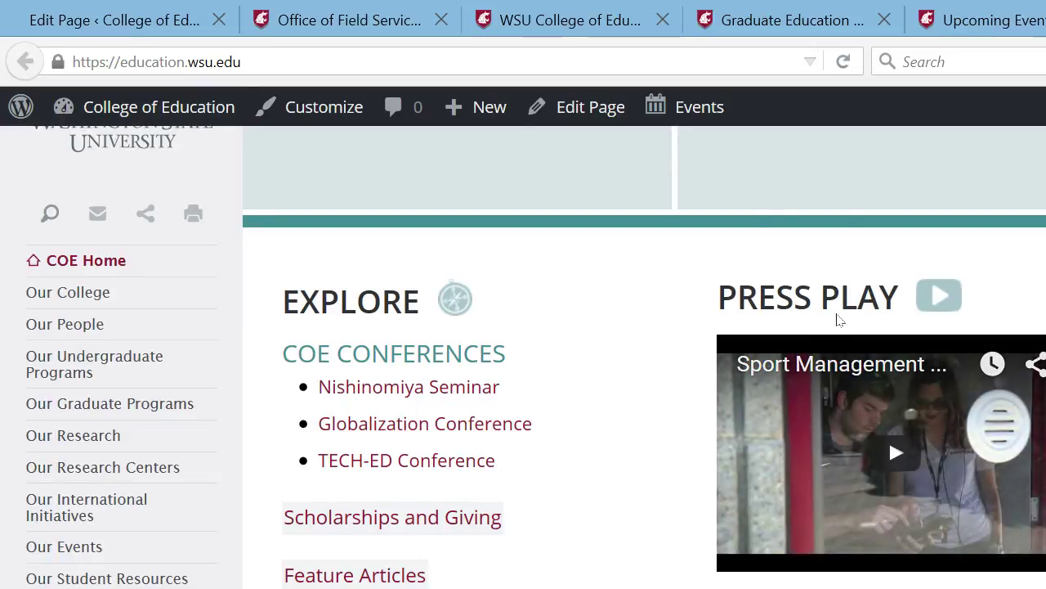
scroll(1043, 456, "down", 10)
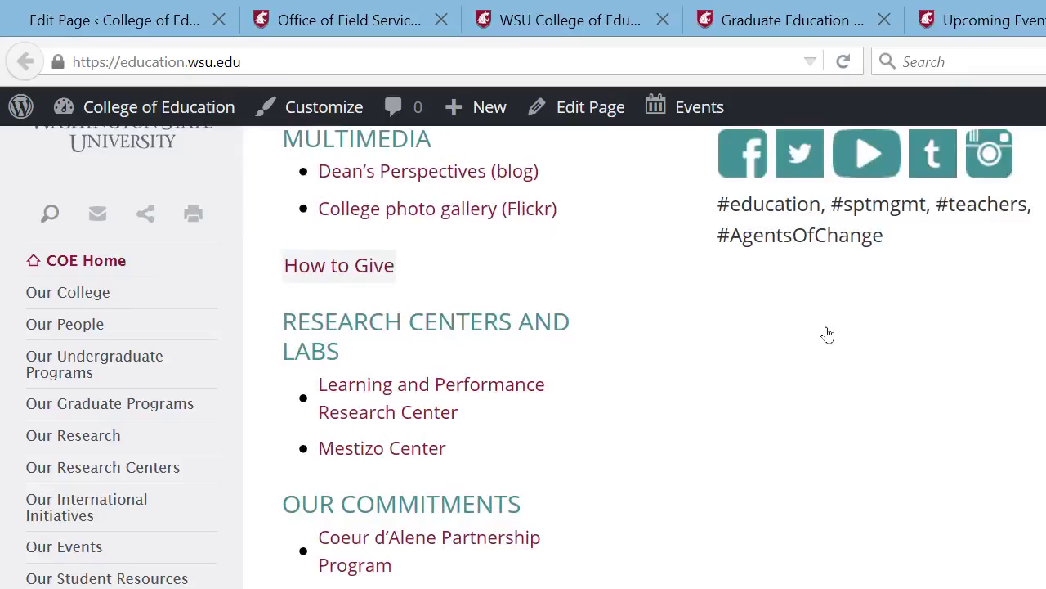
left_click(827, 330)
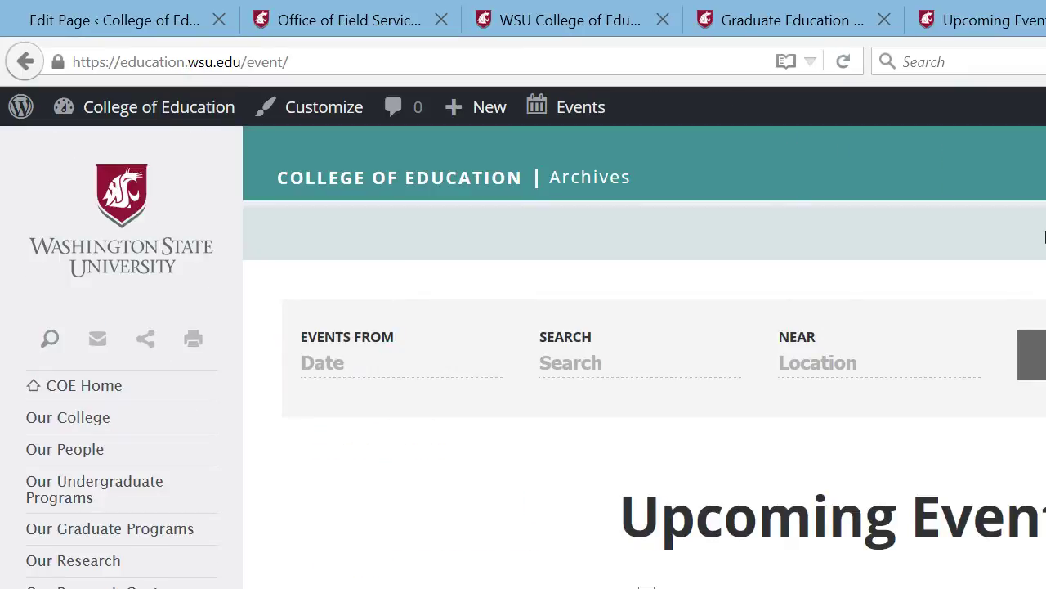
- Scroll the Upcoming Events list to the October 2015 football entry, briefly returning home
scroll(1035, 103, "down", 6)
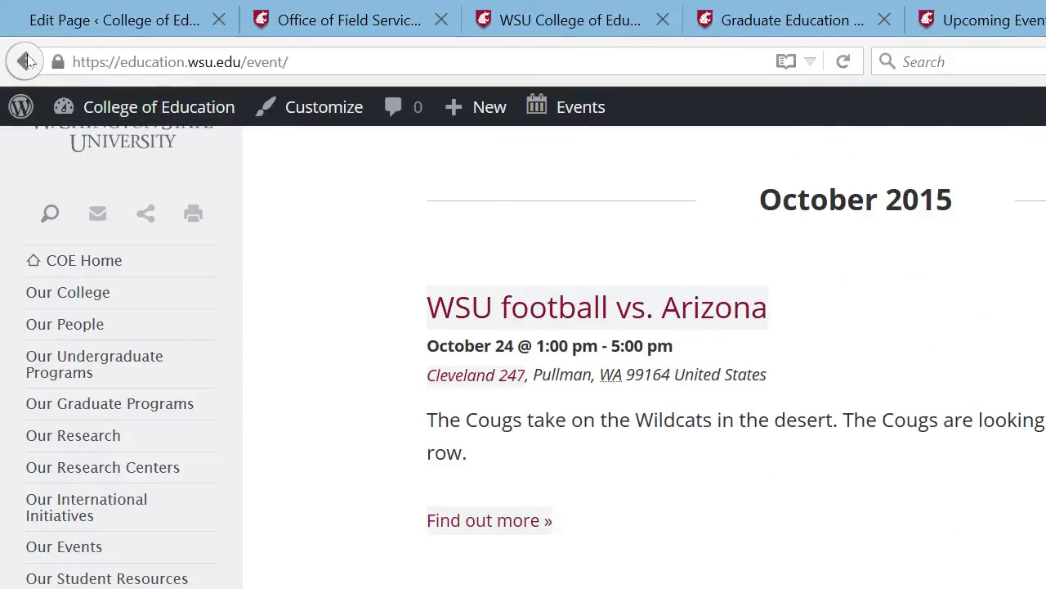
left_click(23, 61)
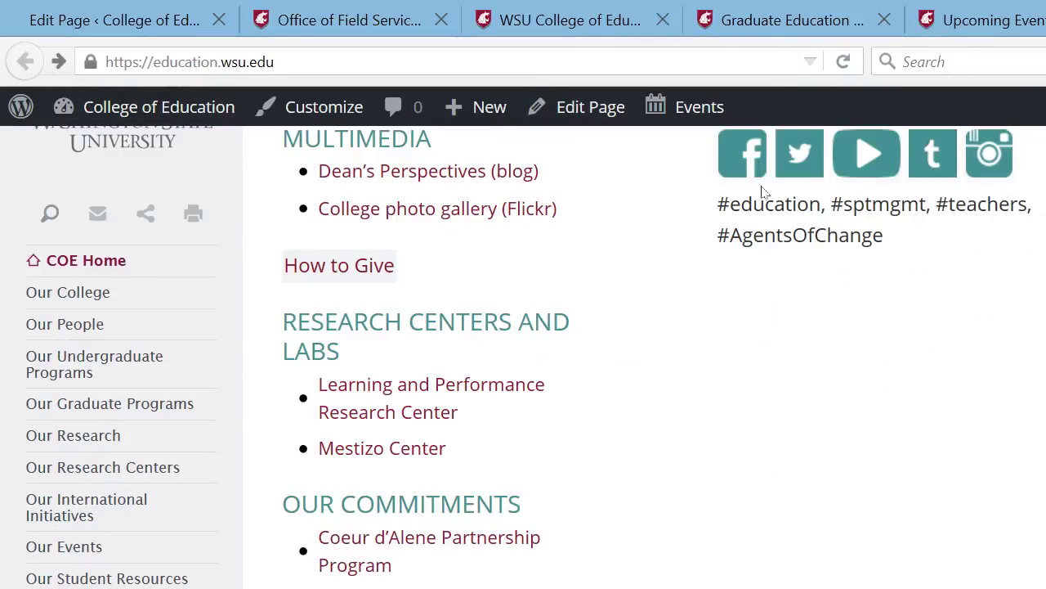
scroll(1041, 437, "up", 7)
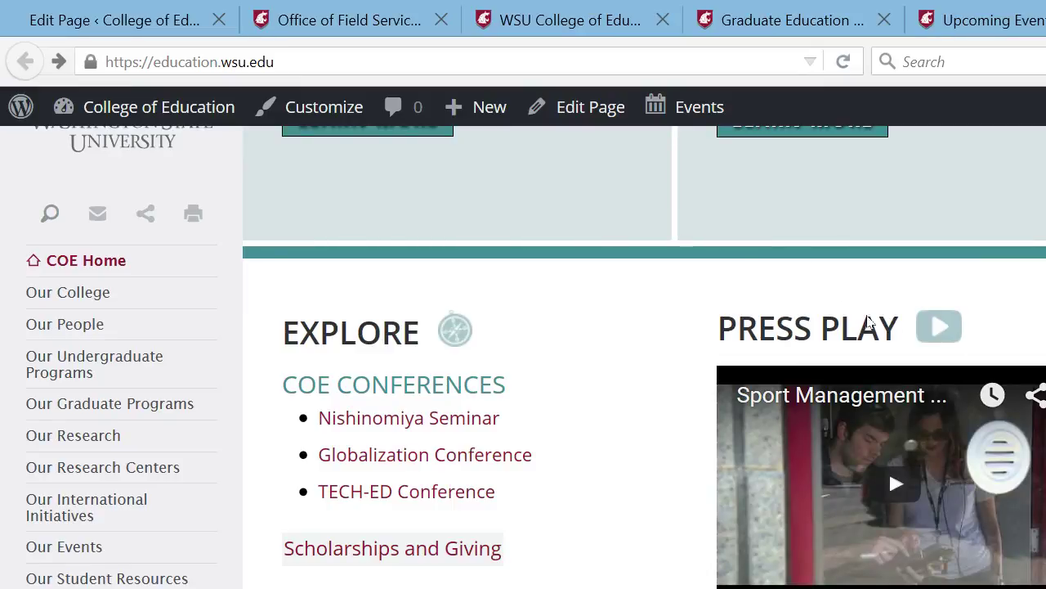
scroll(1042, 344, "up", 2)
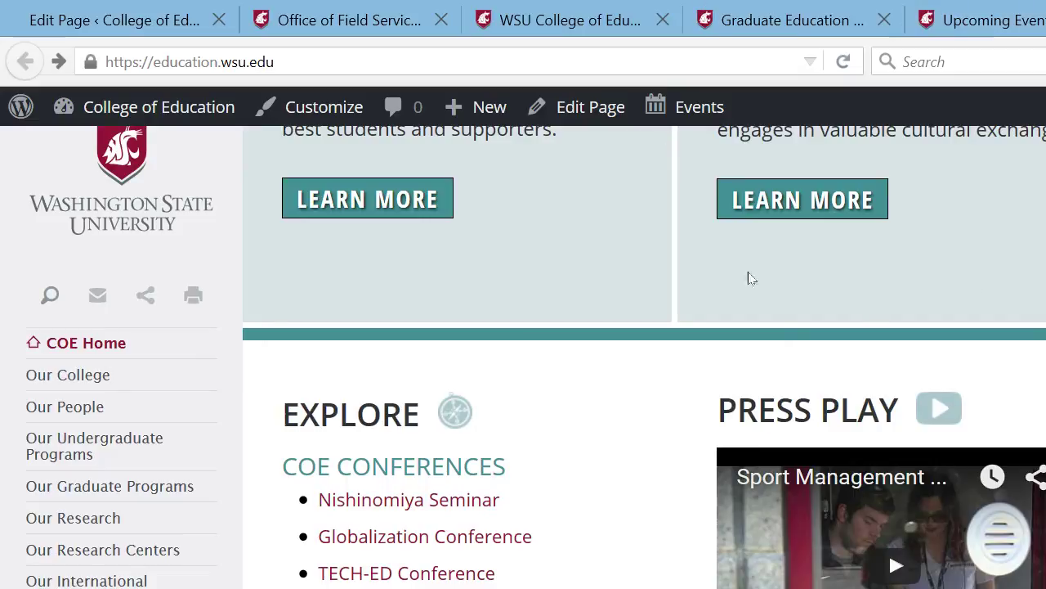
scroll(1043, 336, "down", 6)
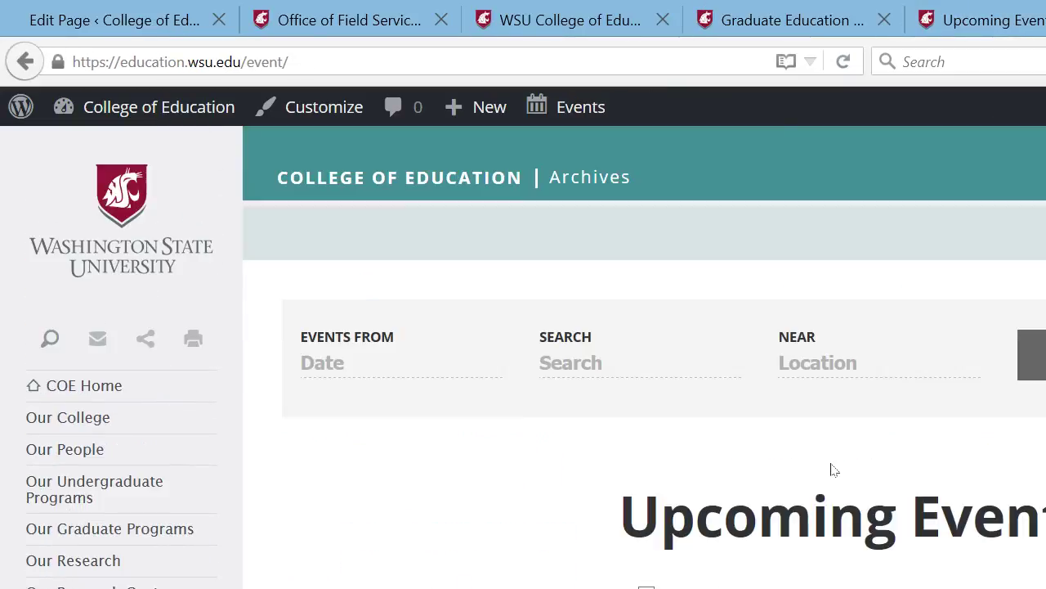
scroll(1040, 110, "down", 5)
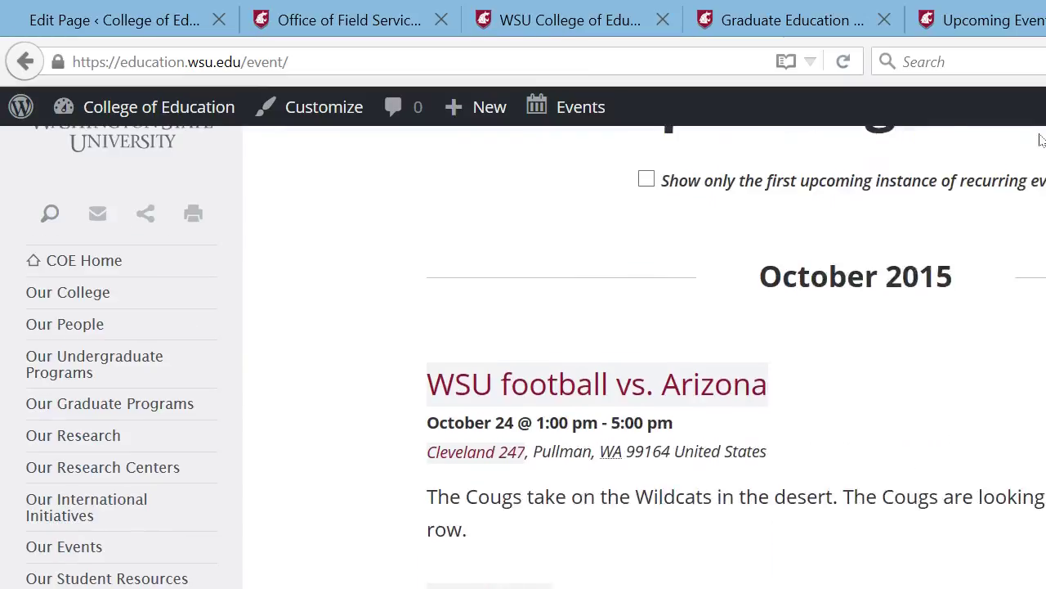
scroll(1042, 131, "up", 1)
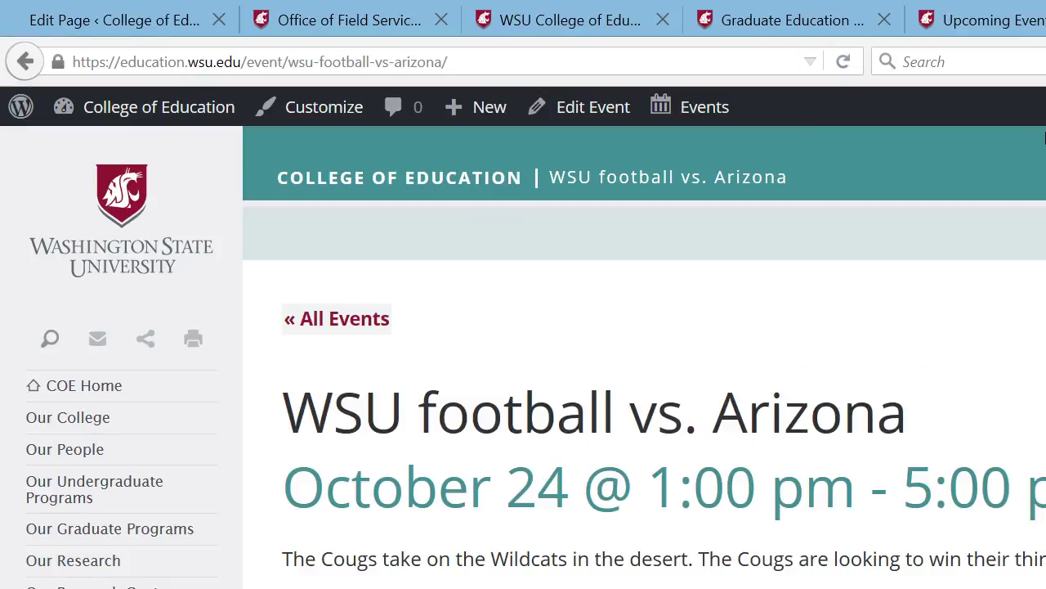
left_click_drag(1044, 137, 1044, 275)
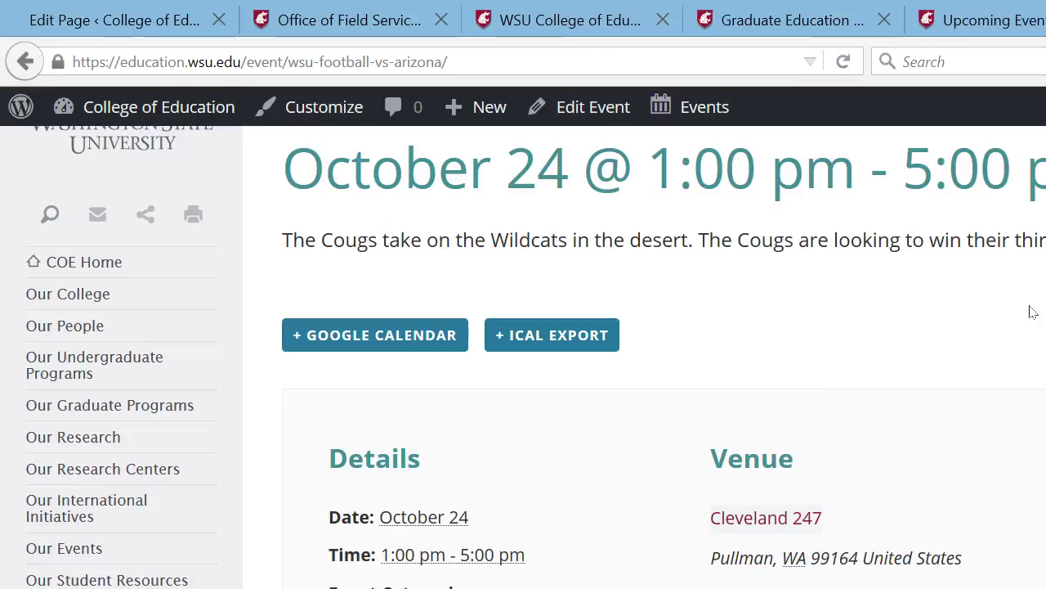
left_click_drag(1044, 309, 1044, 168)
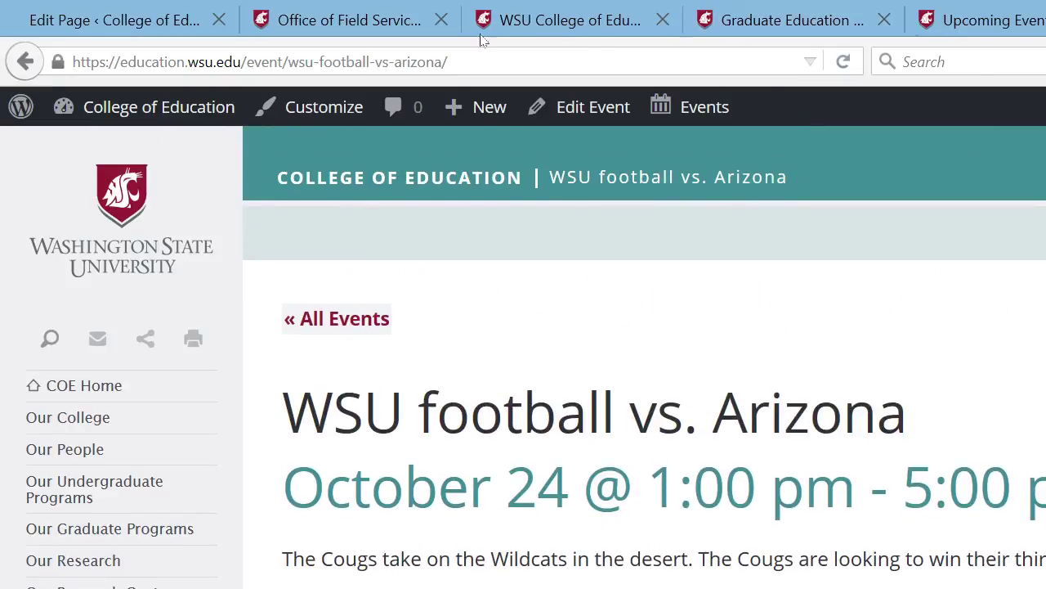
key("ctrl+l")
type("educ")
key("Return")
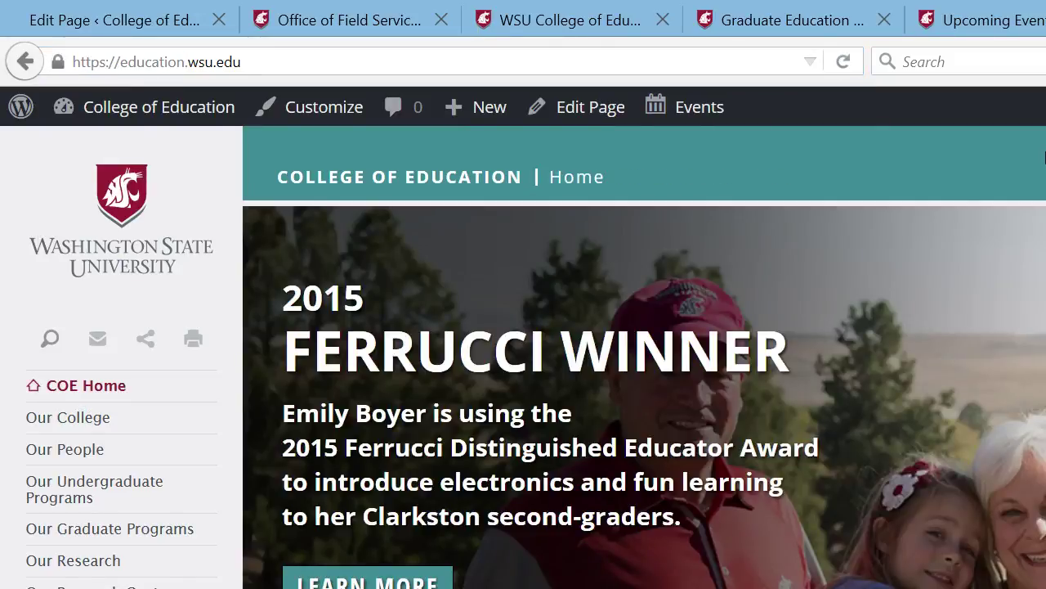
scroll(1043, 311, "down", 5)
scroll(1043, 311, "up", 5)
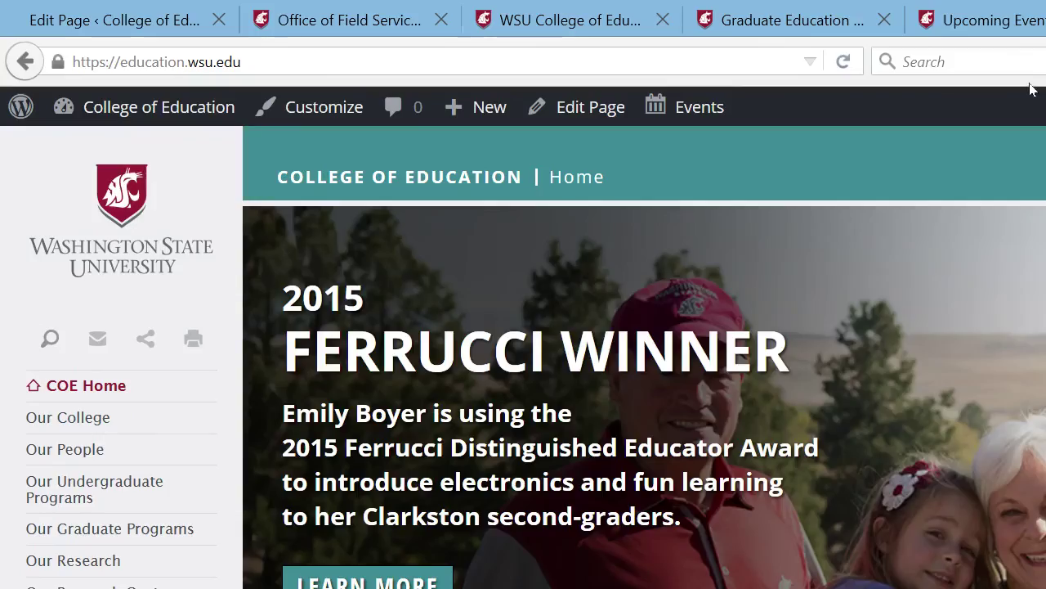
left_click(985, 21)
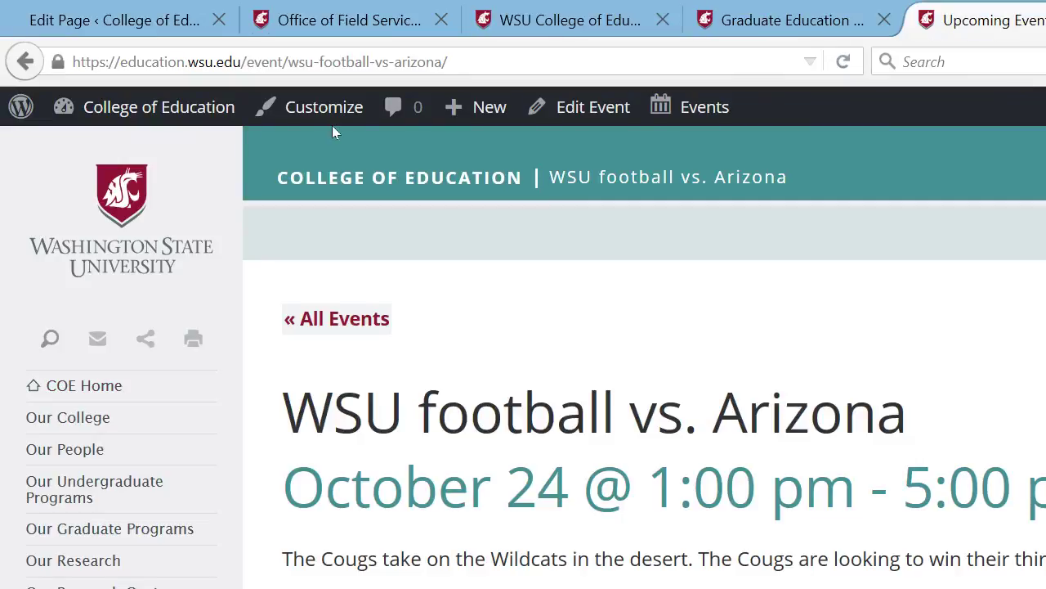
left_click(834, 10)
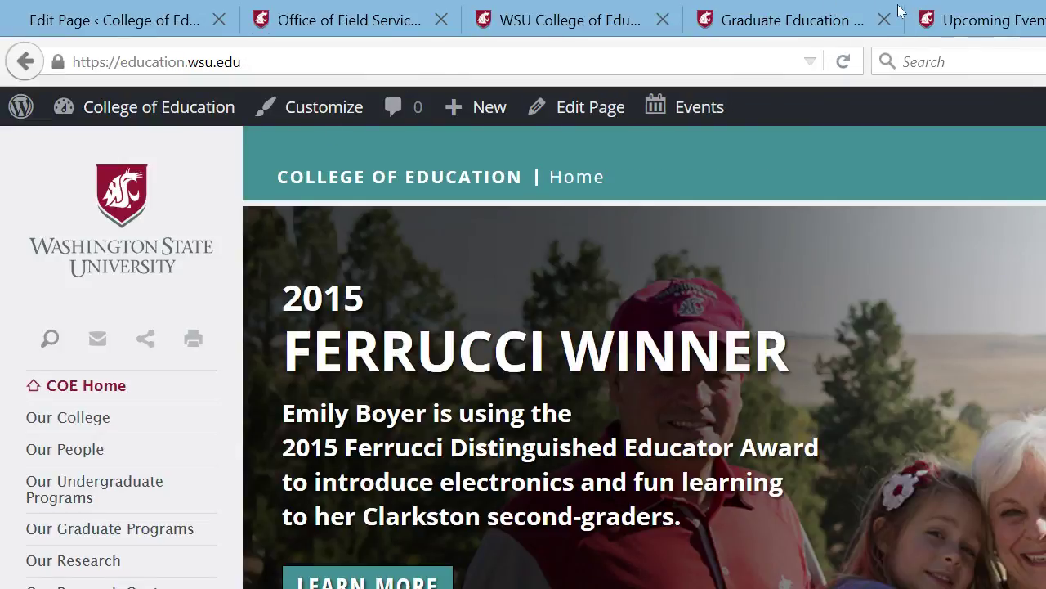
left_click(908, 11)
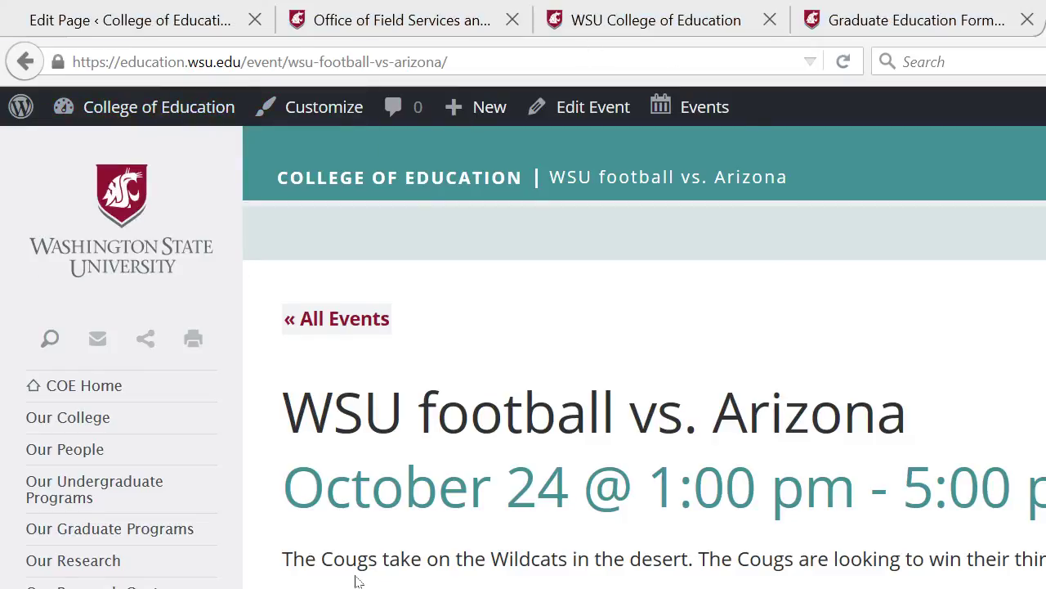
key("alt+Tab")
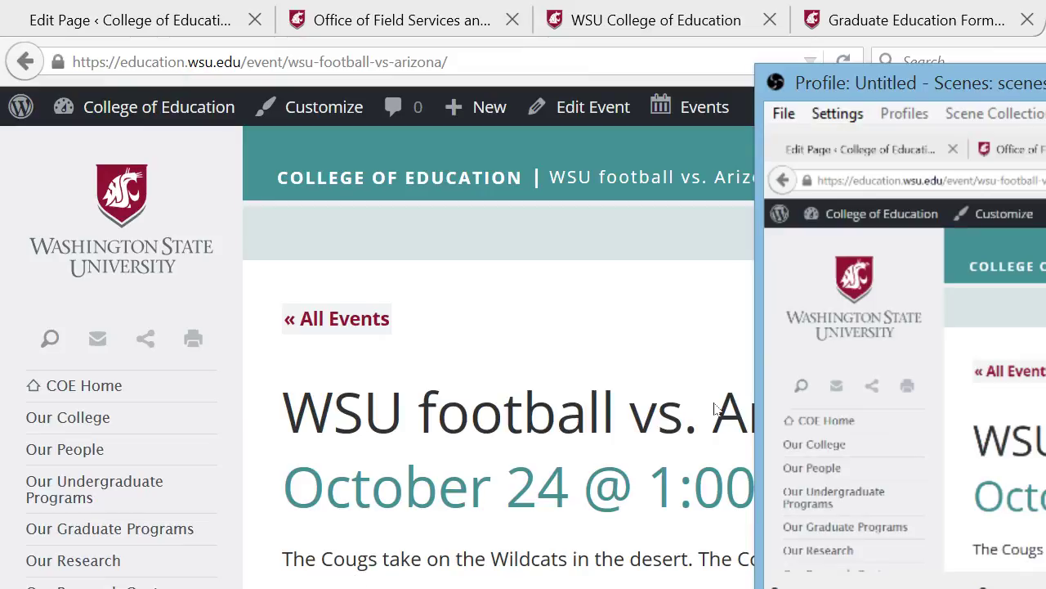